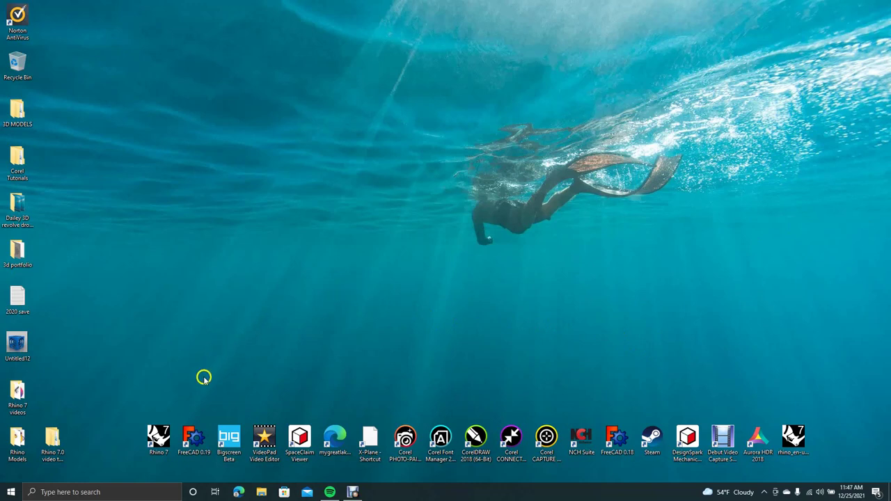
Start Rhino 7 and create a new model from the Small Objects - Inches template.
double_click(160, 438)
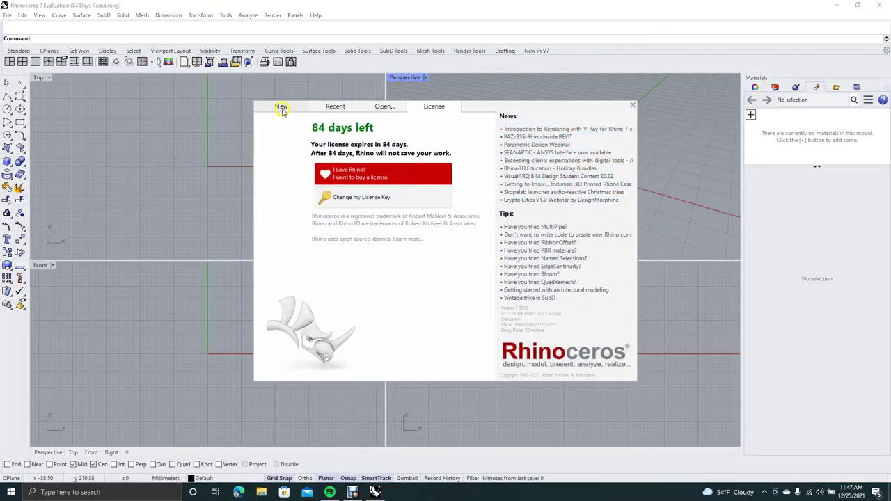
click(282, 107)
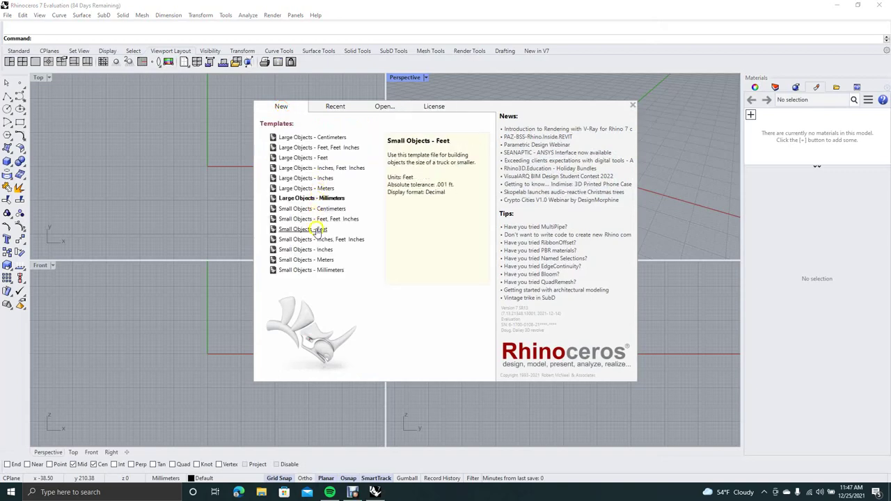
click(314, 250)
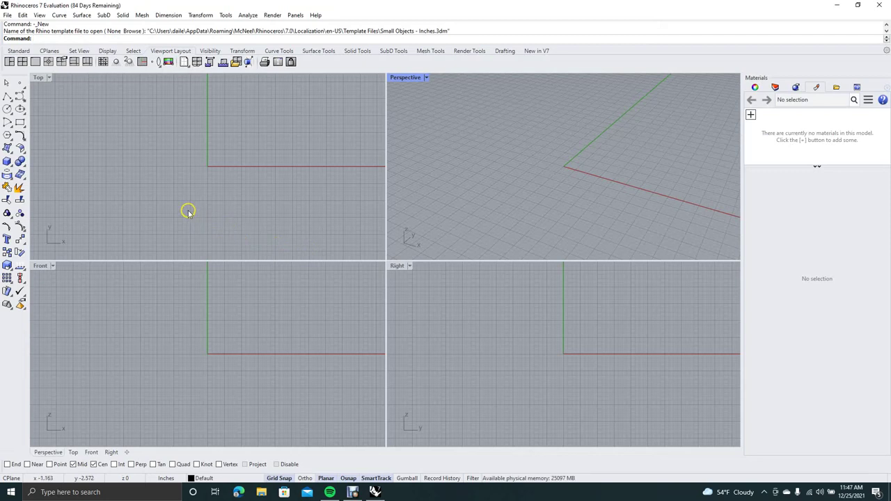
Draw an open U-shaped polyline in the Top view from the origin through 0,4 and -5,4 to -5,0.
click(5, 97)
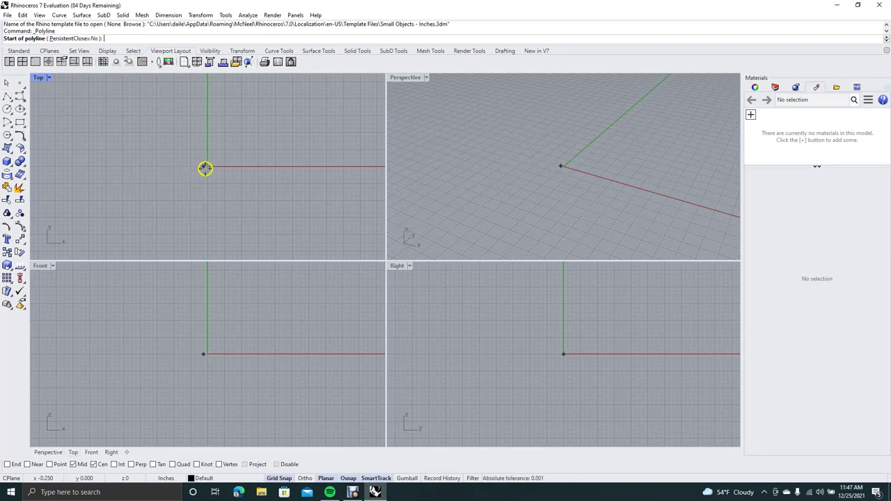
click(206, 166)
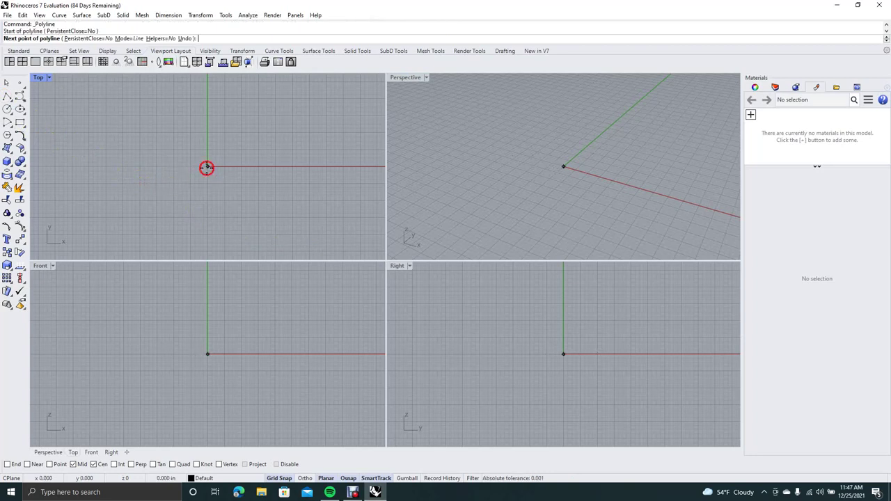
click(207, 99)
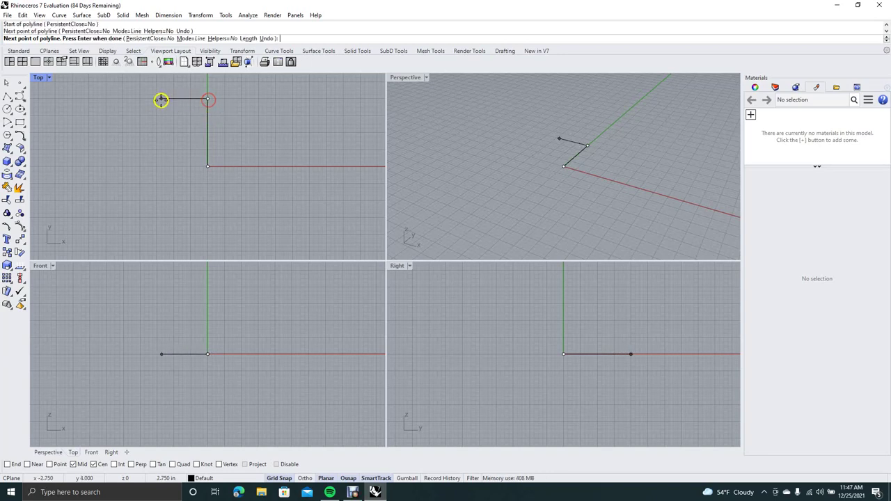
click(123, 98)
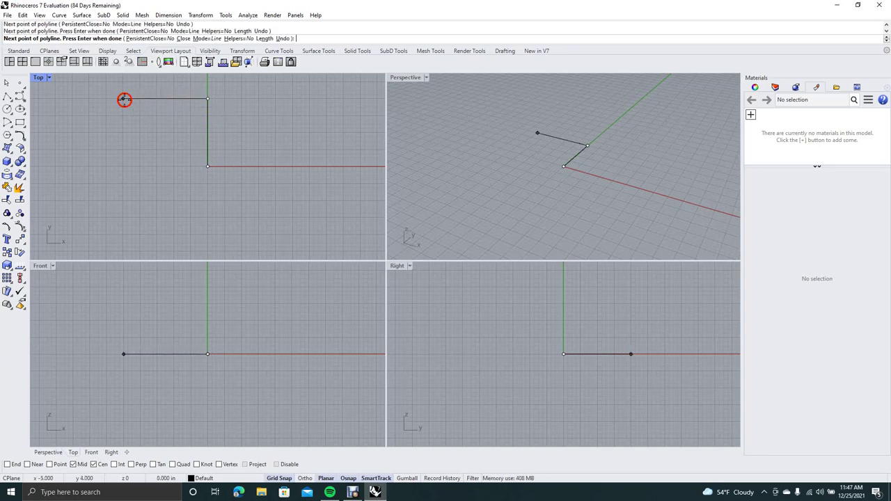
click(123, 166)
key(Return)
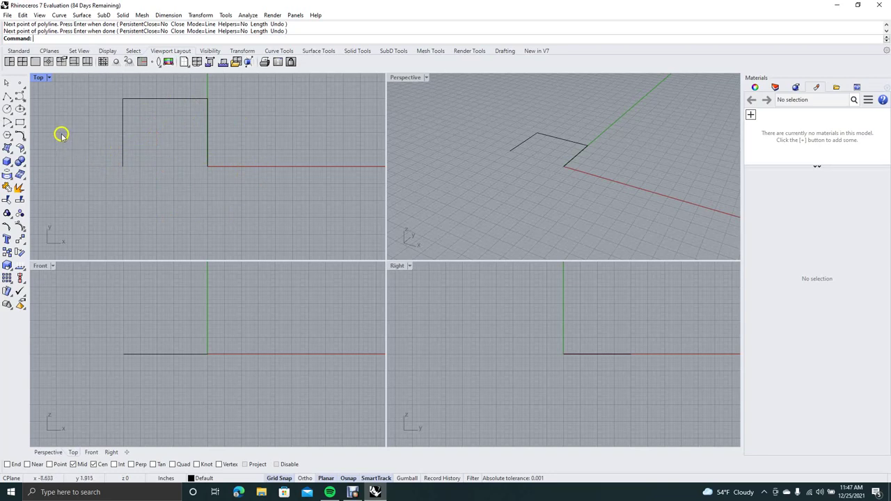
Fillet both upper corners of the U-shaped polyline with a radius of 2 inches.
click(20, 135)
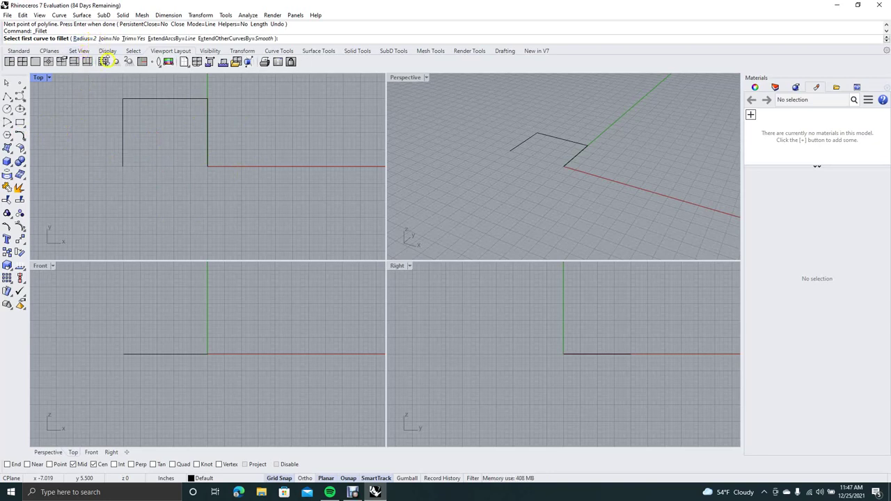
click(123, 122)
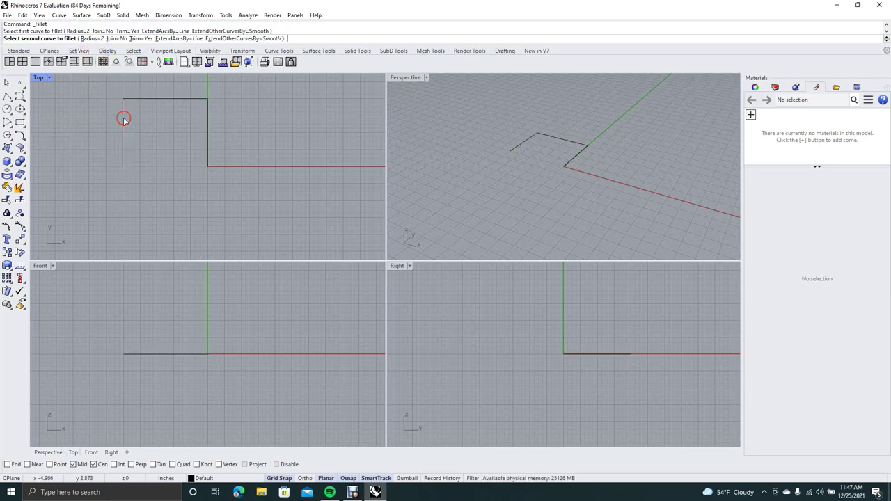
click(141, 103)
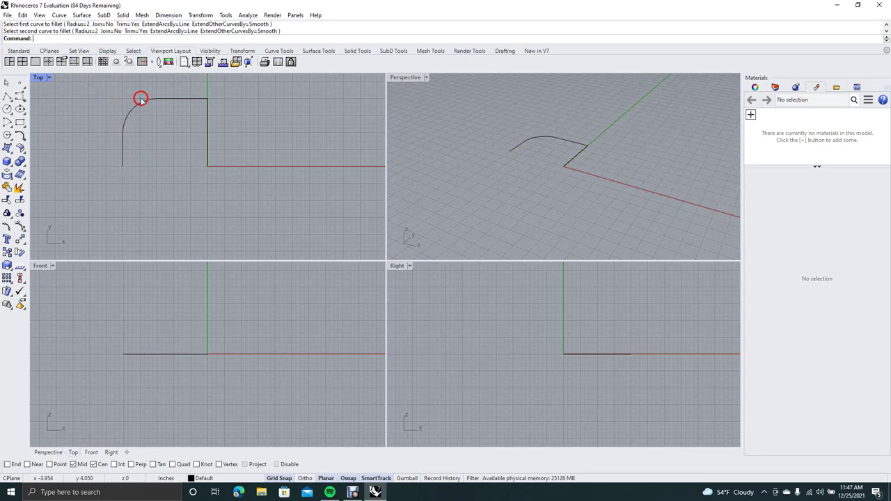
right_click(169, 110)
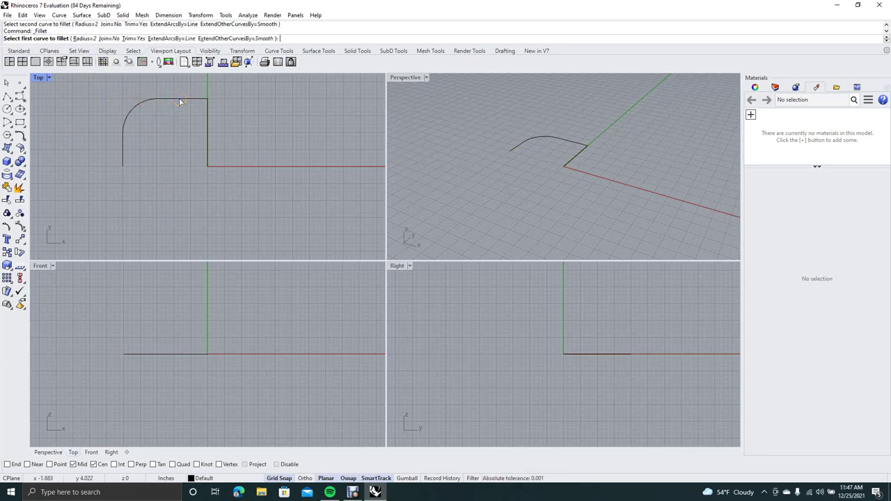
click(180, 102)
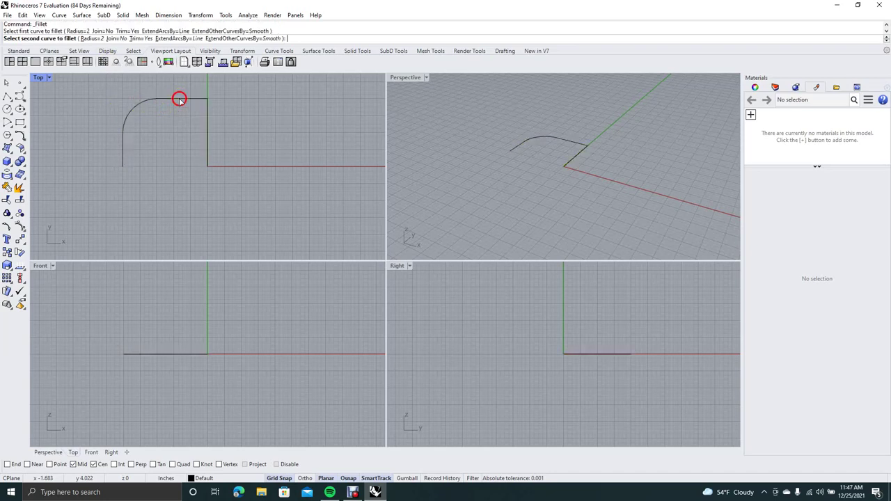
click(208, 125)
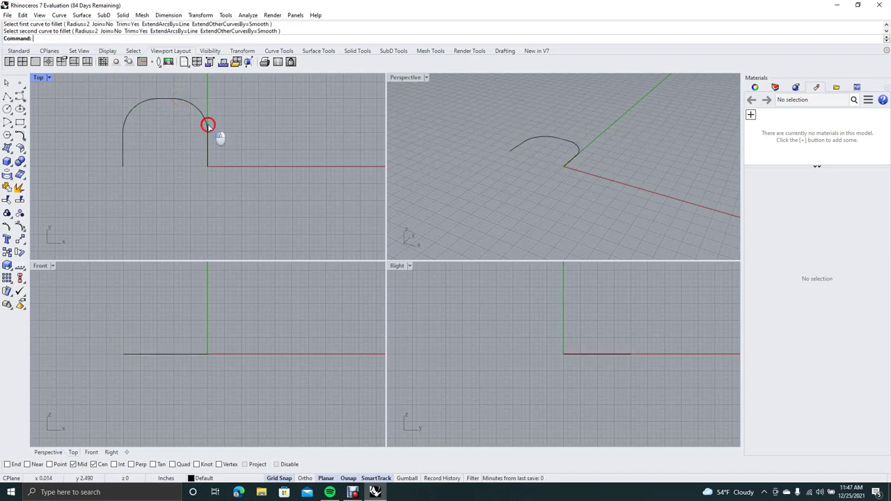
click(7, 83)
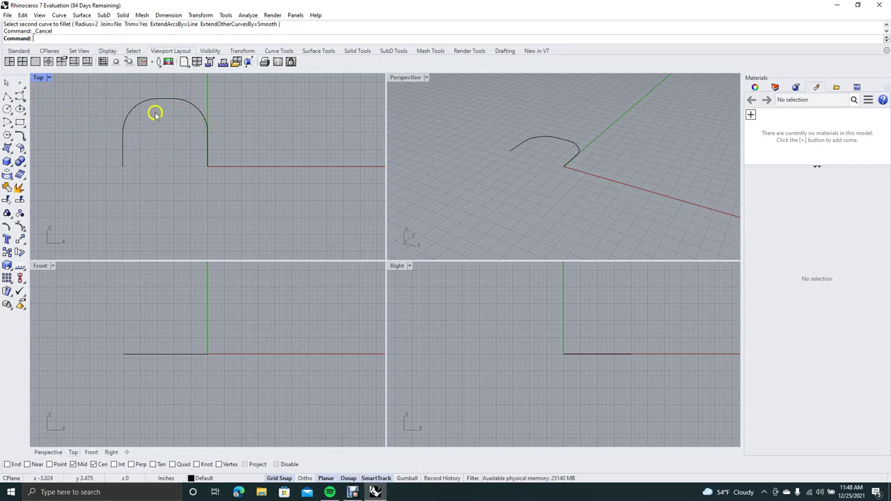
Change the Top viewport to a Perspective view and orbit it slightly around the filleted curve.
click(49, 78)
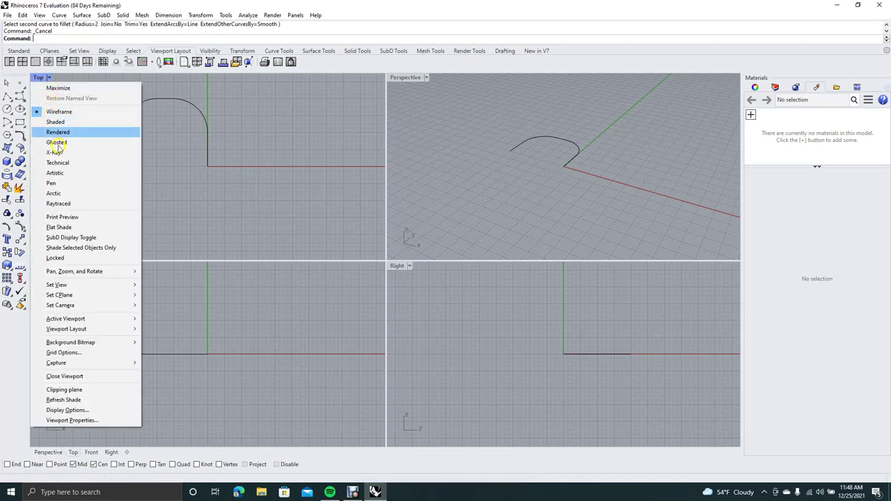
mouse_move(63, 285)
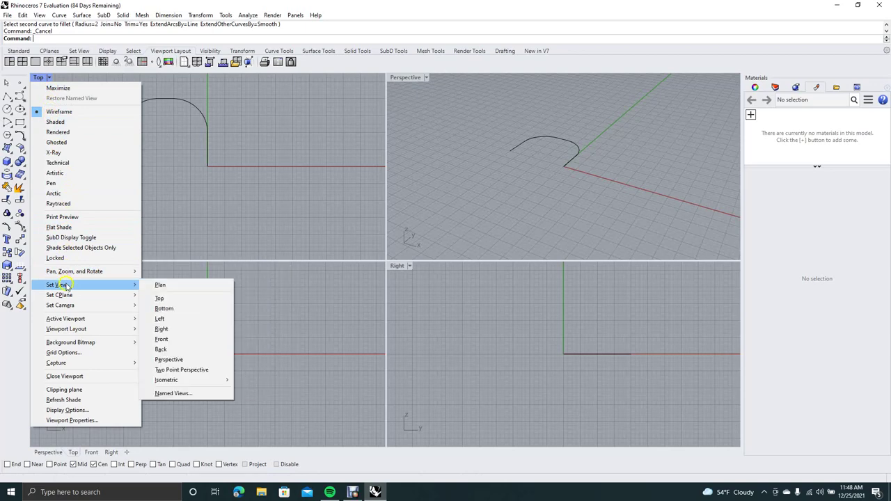
click(172, 360)
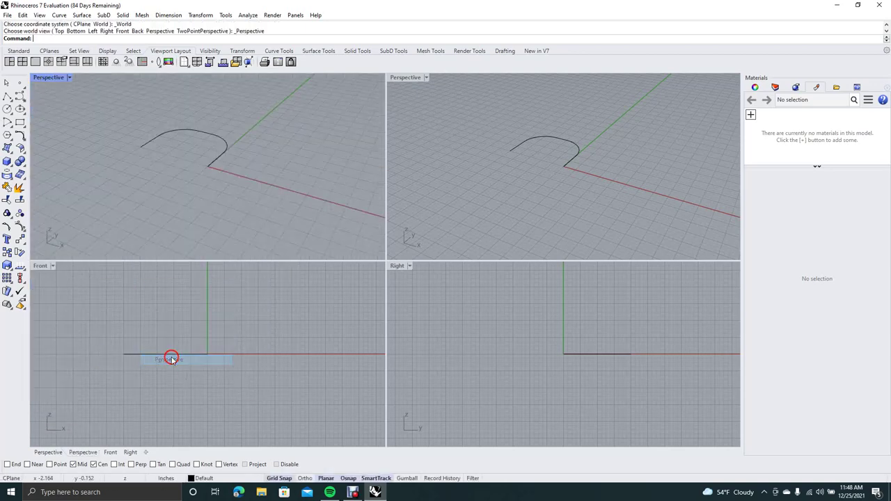
middle_click(118, 180)
click(132, 185)
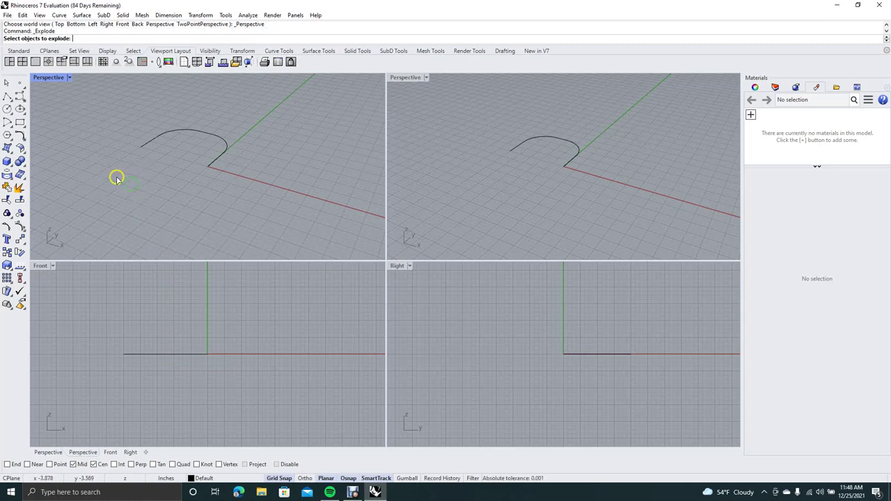
right_drag(117, 178, 139, 181)
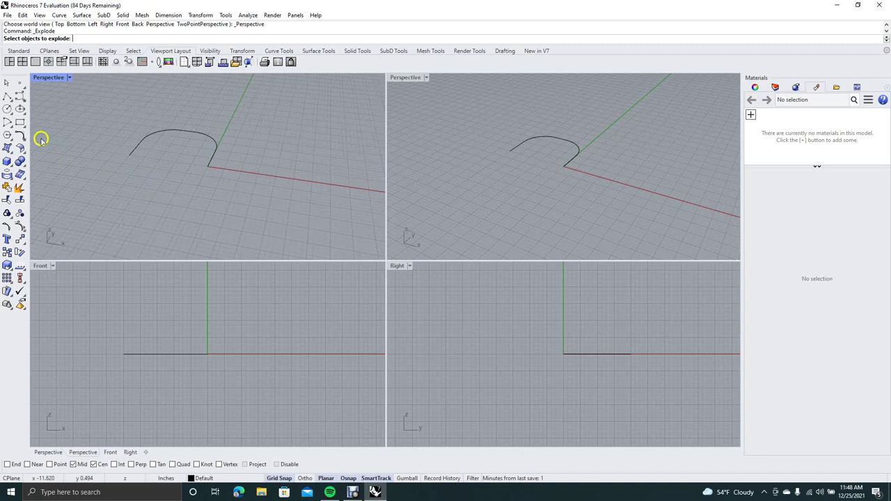
Draw a vertical circle of 0.5 inch radius centred on the curve's open end at -5,0.
click(9, 110)
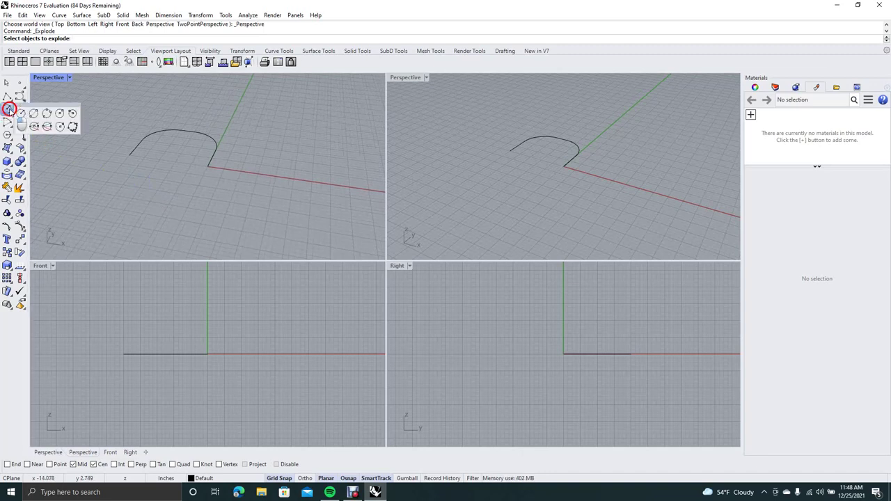
click(36, 126)
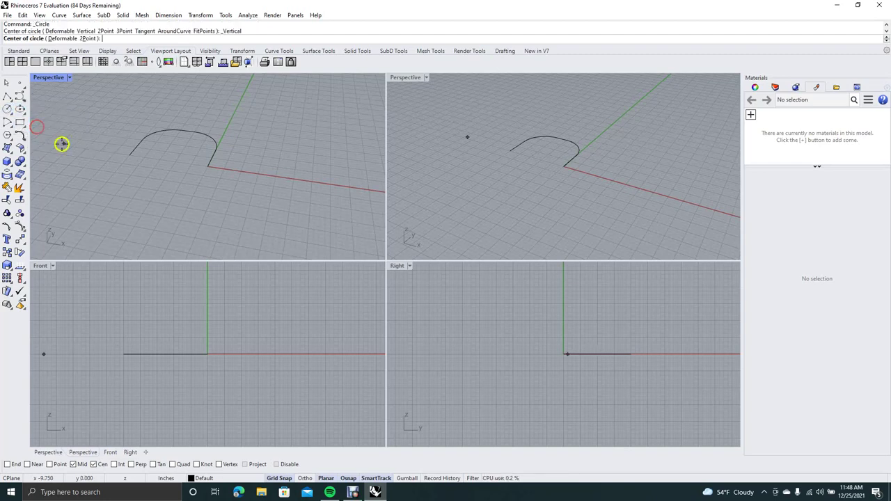
click(128, 153)
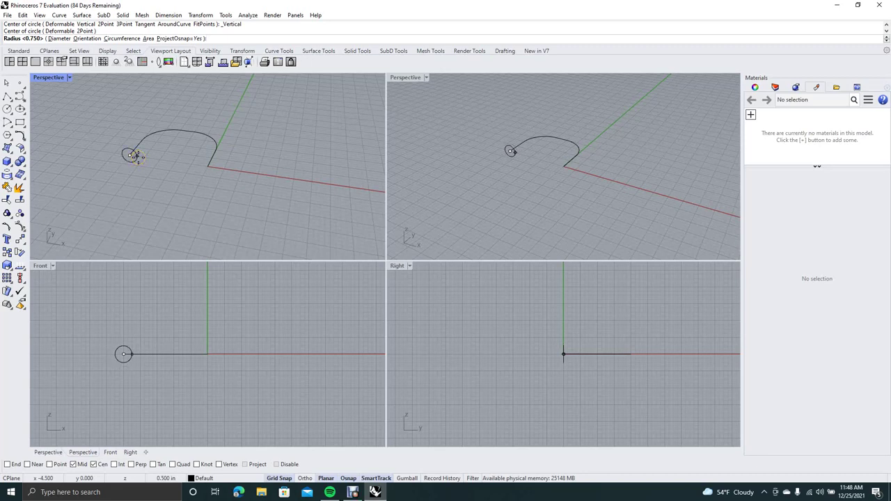
click(137, 156)
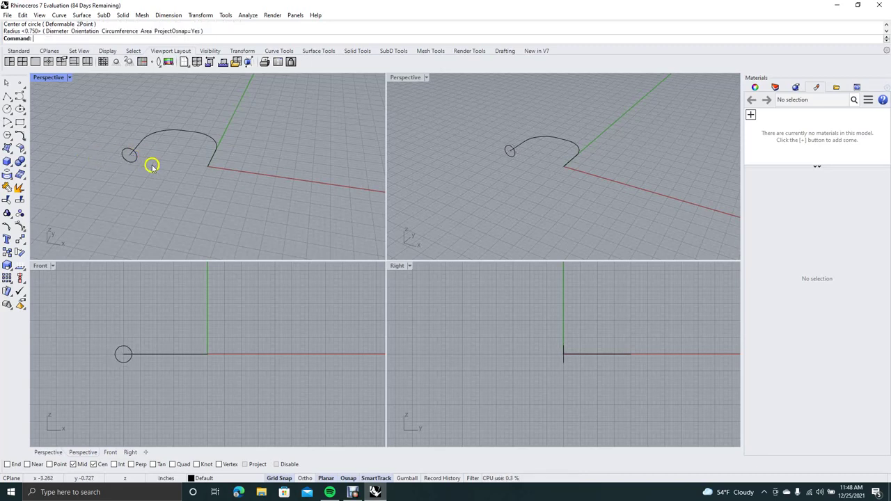
Draw a second vertical circle of 0.5 inch radius centred on the curve's end at the origin.
right_click(191, 181)
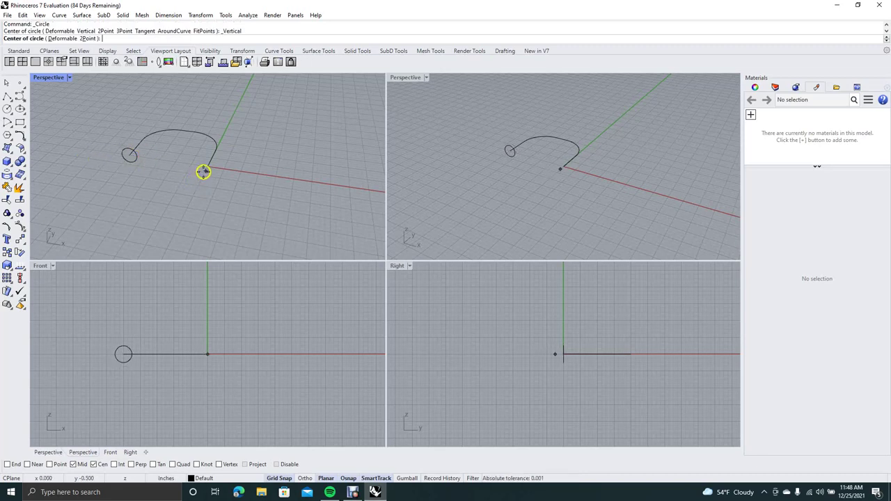
click(208, 166)
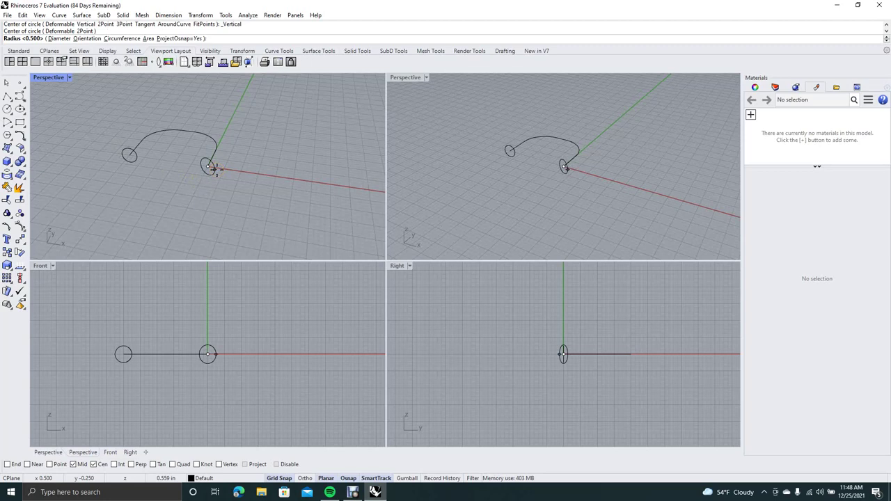
click(217, 167)
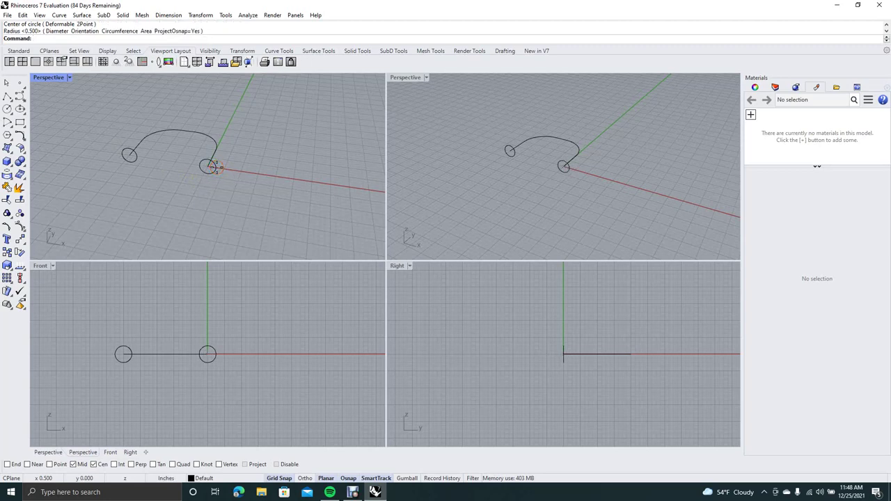
click(8, 84)
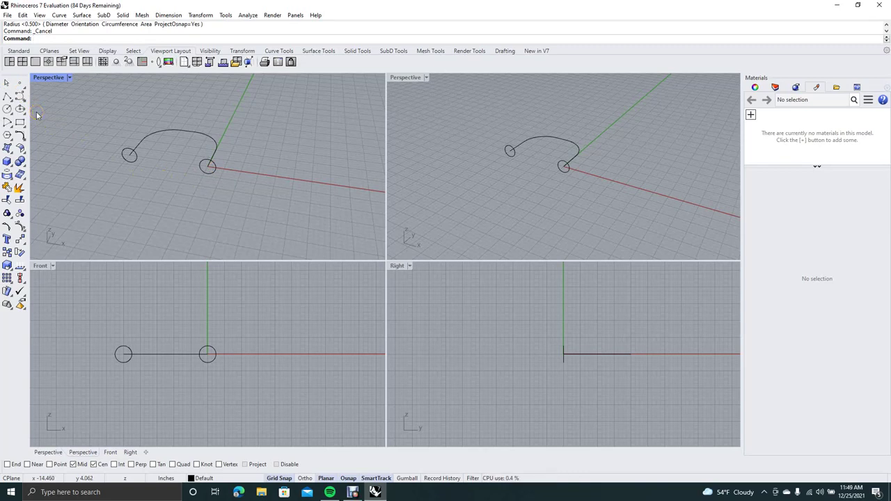
Sweep the two circles along the filleted curve with Sweep1, using Freeform frame style and unchanged cross sections.
click(79, 130)
text(Sweep1)
click(62, 67)
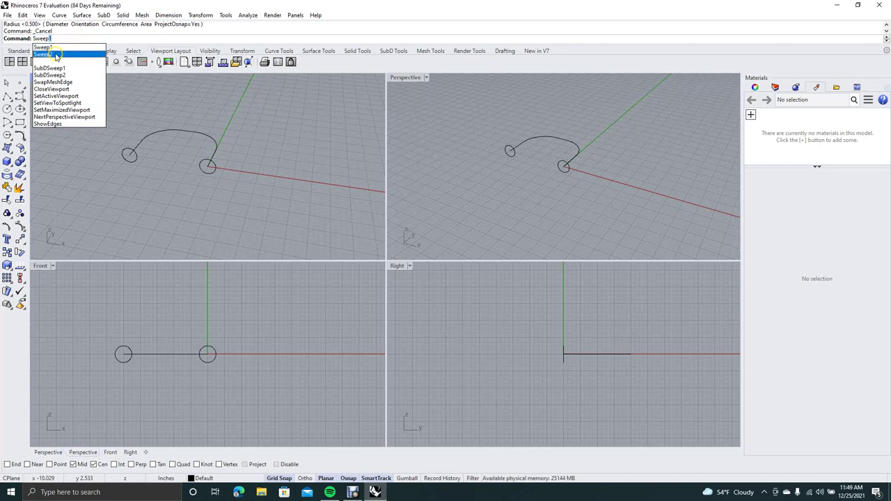
click(56, 48)
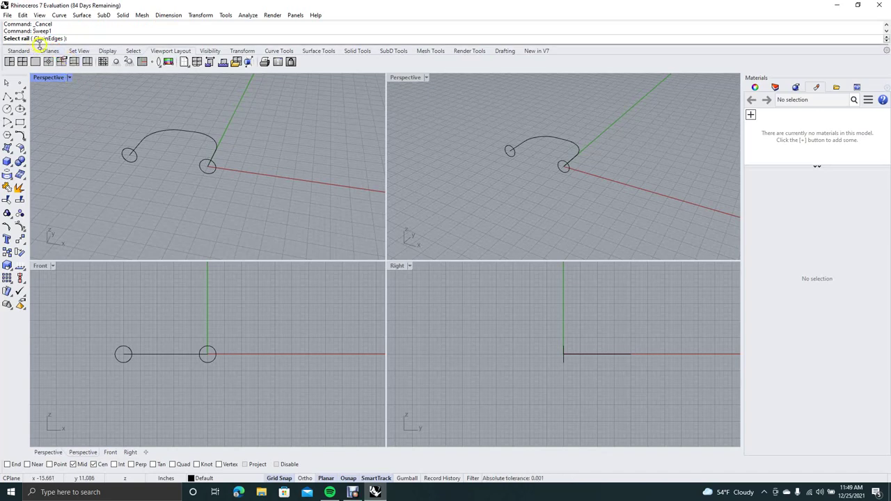
click(150, 136)
click(126, 150)
click(202, 169)
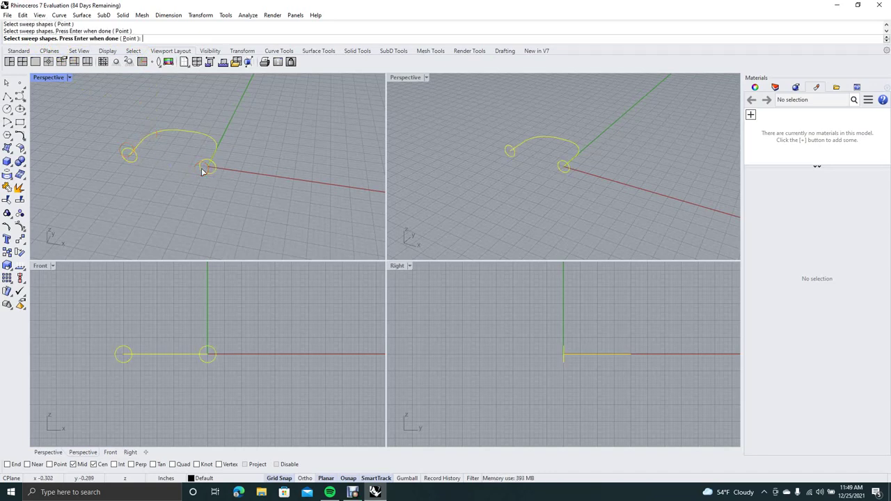
key(Return)
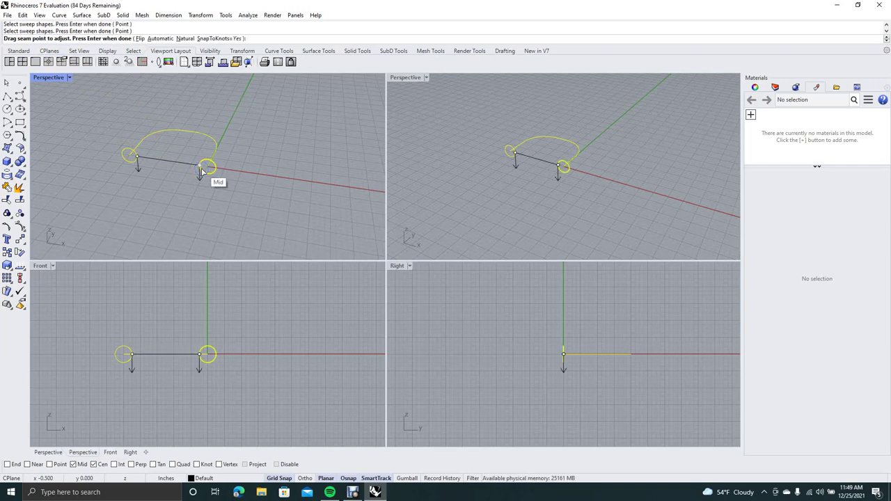
key(Return)
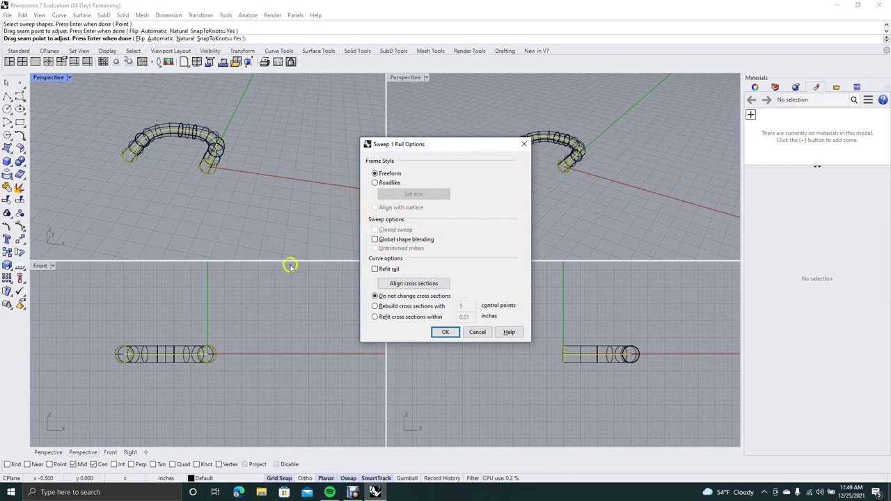
click(443, 332)
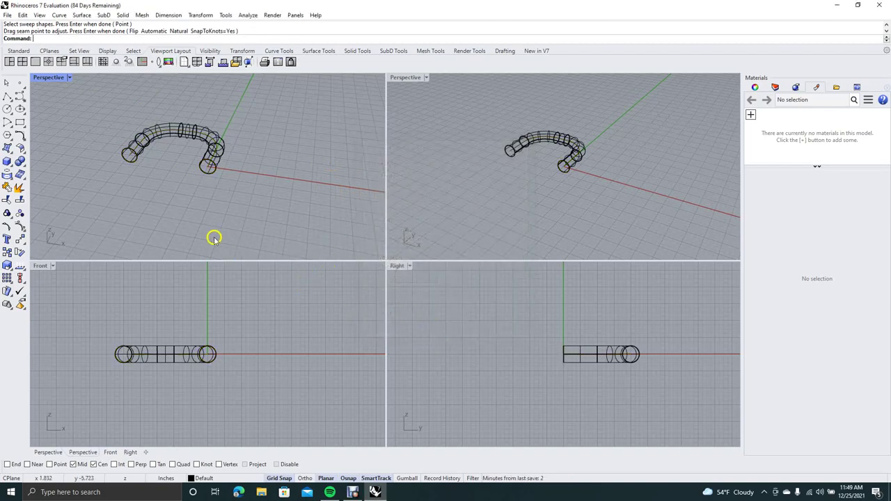
Set both Perspective viewports to the Ghosted display mode.
click(40, 15)
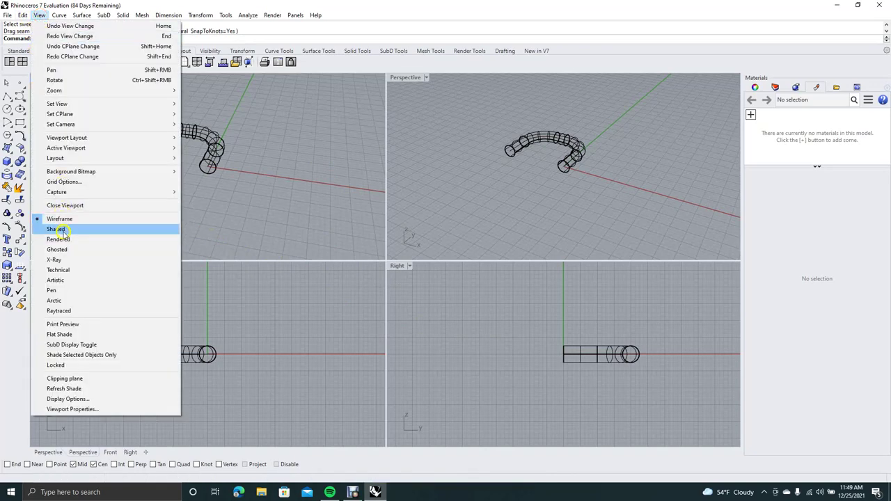
click(68, 251)
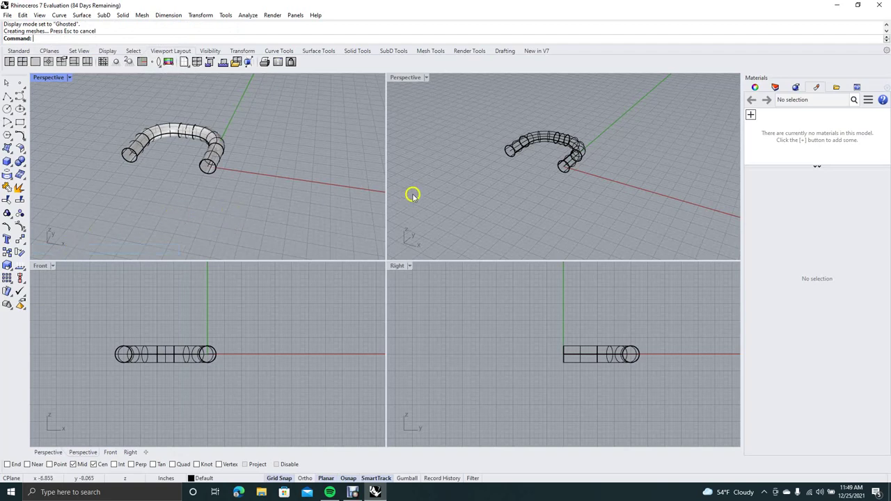
click(434, 189)
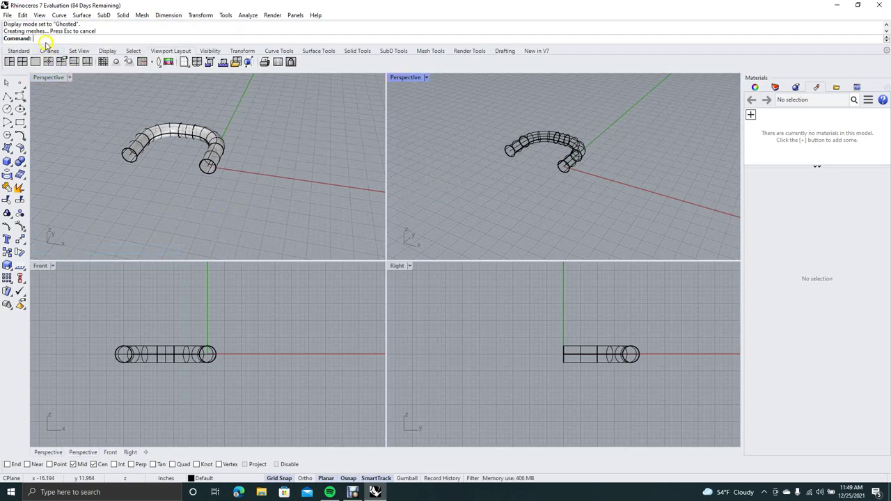
click(442, 148)
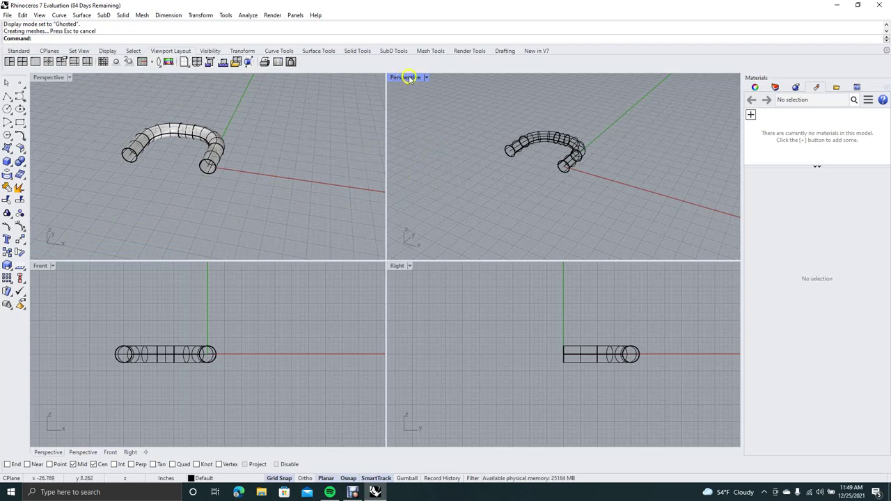
click(39, 16)
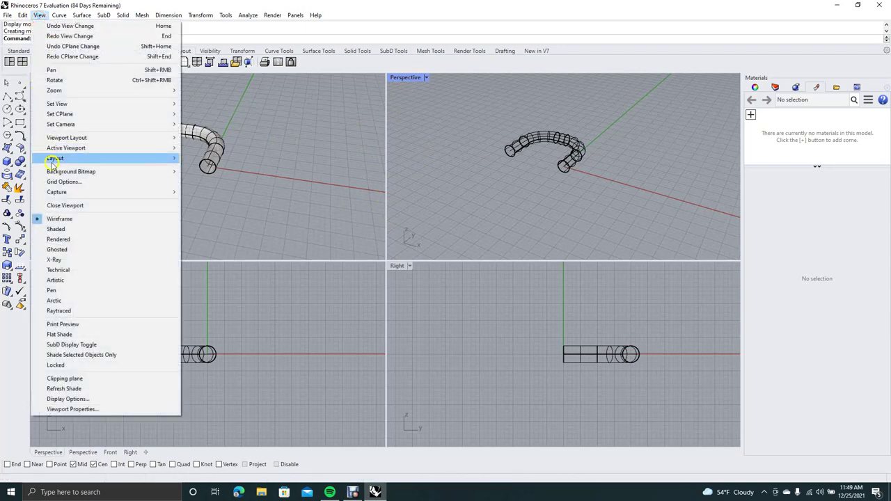
click(67, 249)
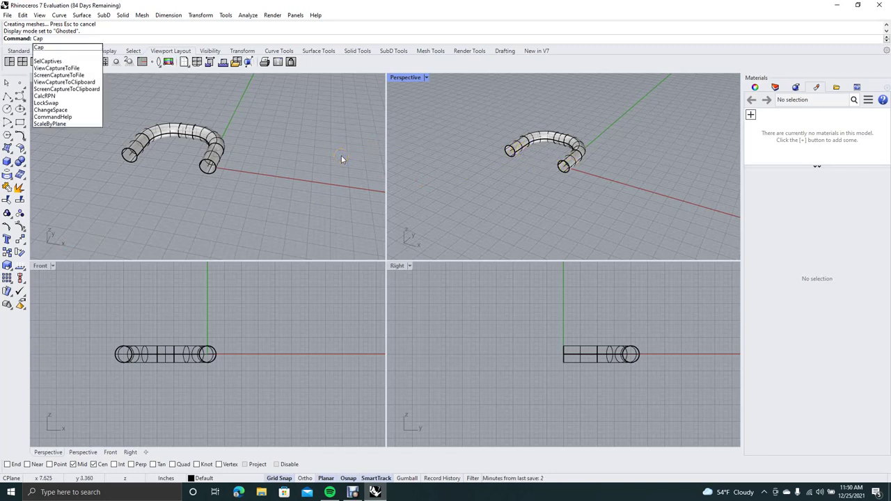
Cap the open ends of the swept U-shaped tube.
key(Return)
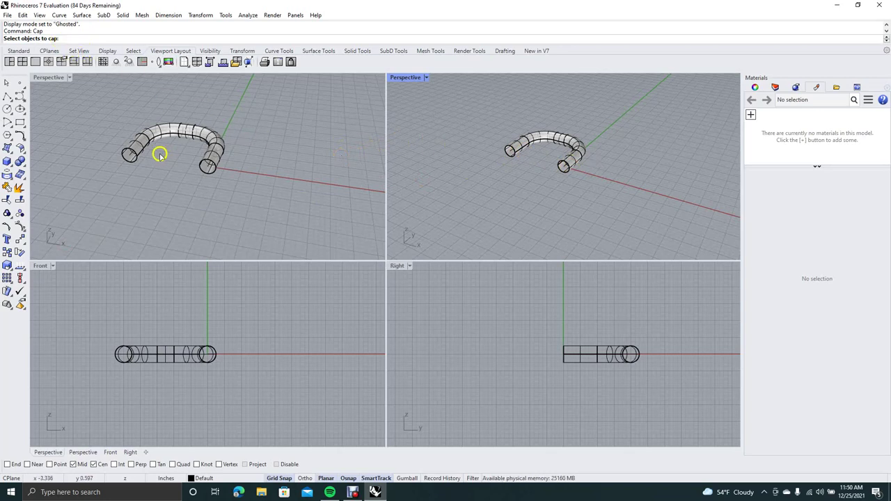
click(137, 161)
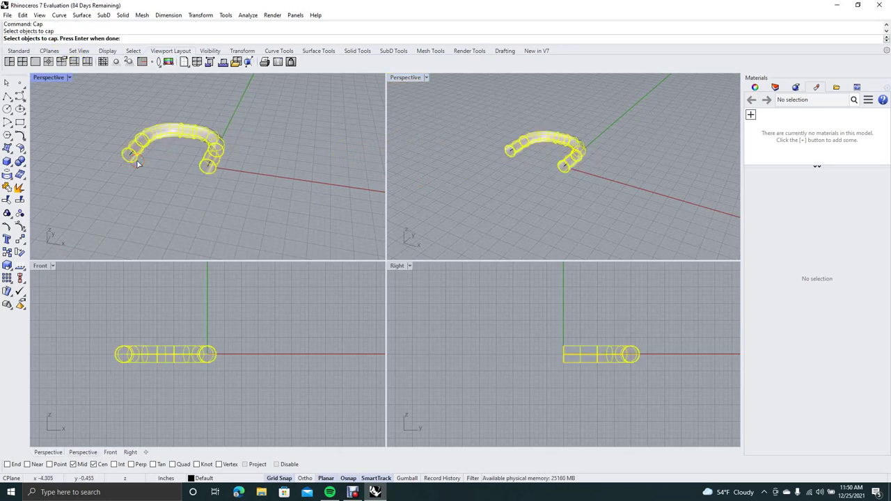
key(Return)
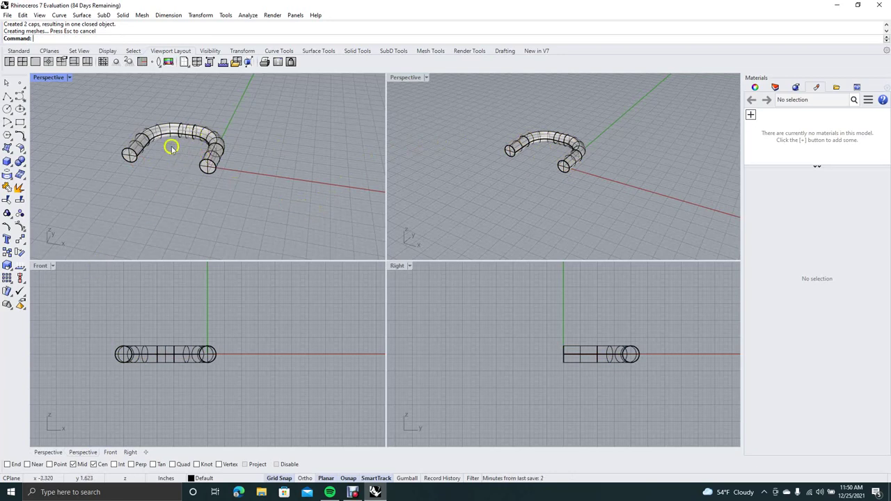
Draw a rectangle from its centre in the Front viewport, centred on the tube and extending past it on all sides.
click(20, 124)
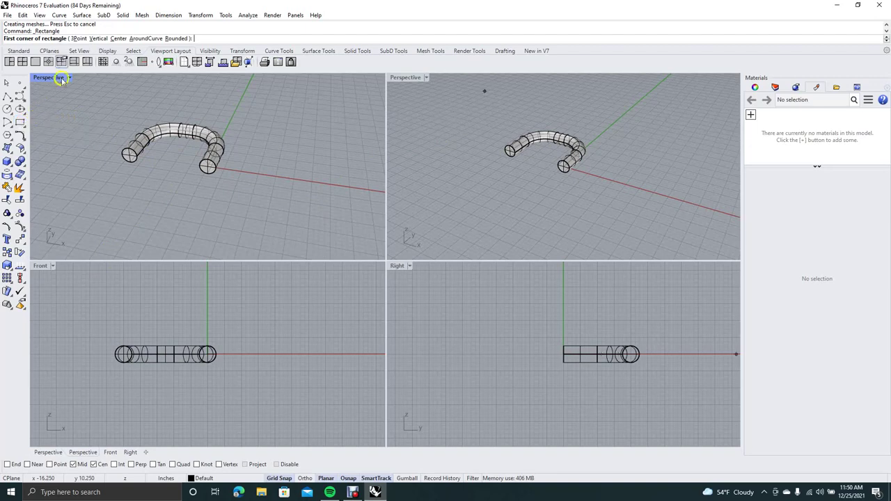
click(119, 40)
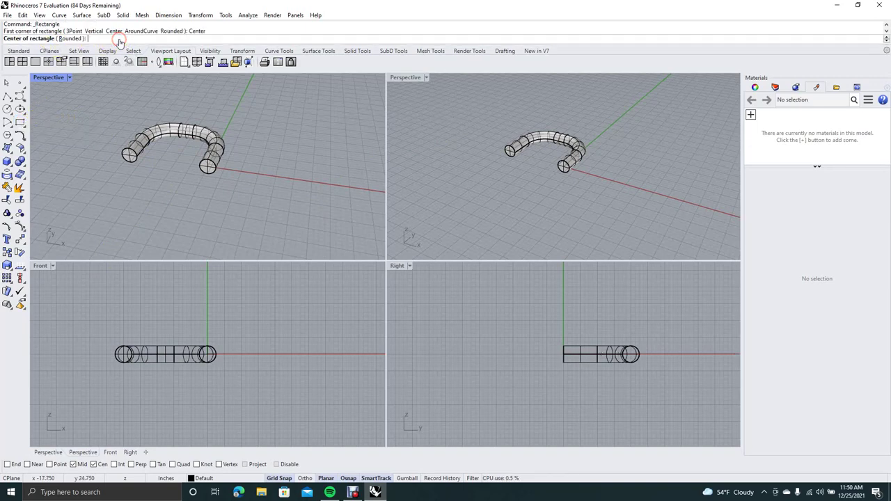
click(166, 355)
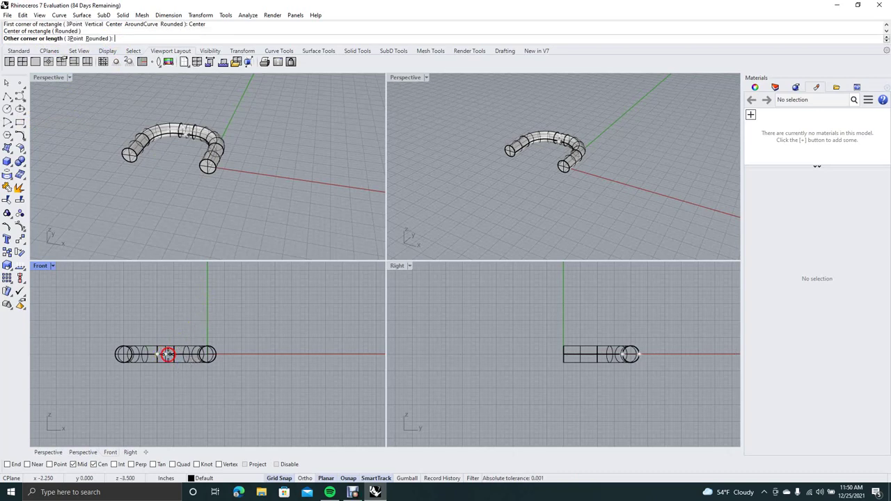
click(227, 335)
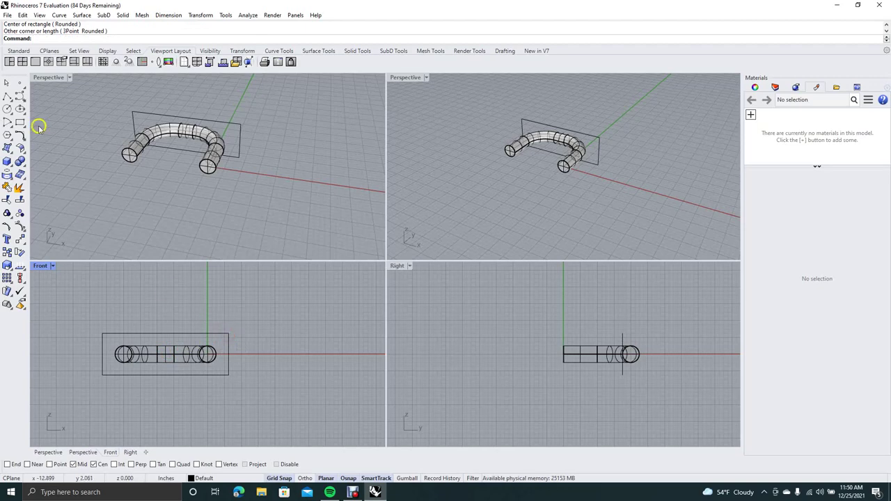
click(7, 84)
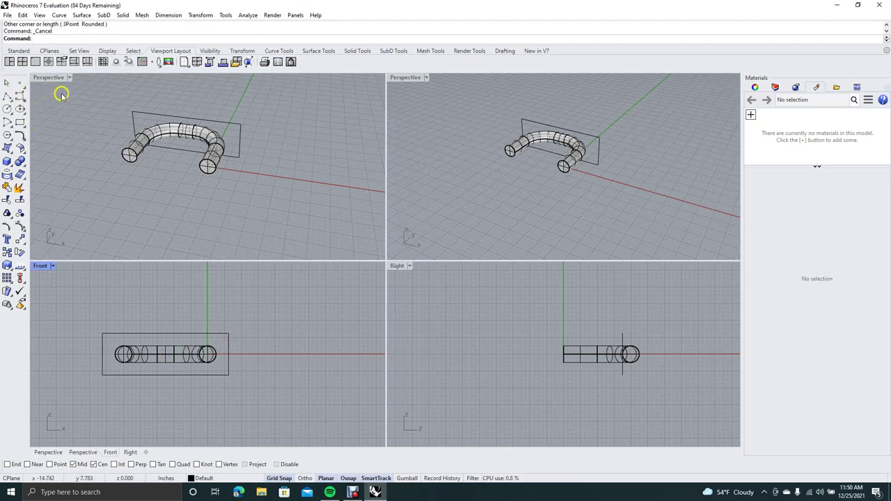
Move the rectangle from its centre to -2.5,0 so it lies in the plane of the tube's two ends.
text(Move)
key(Return)
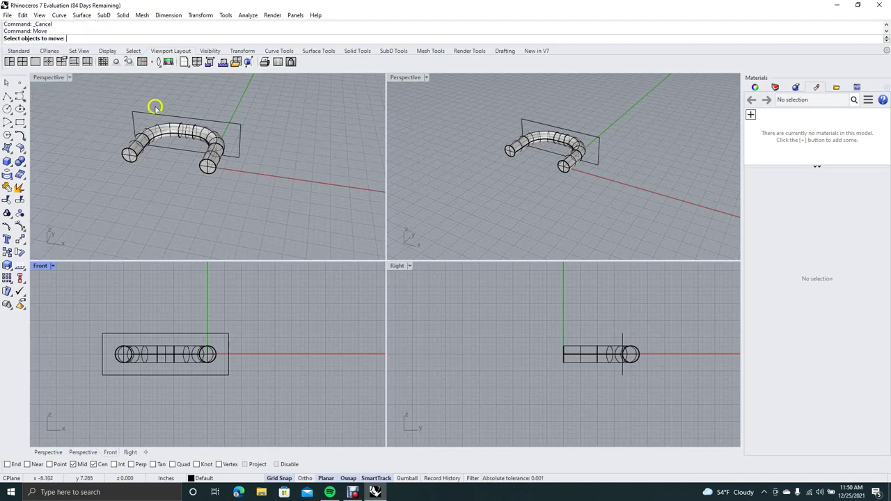
click(180, 117)
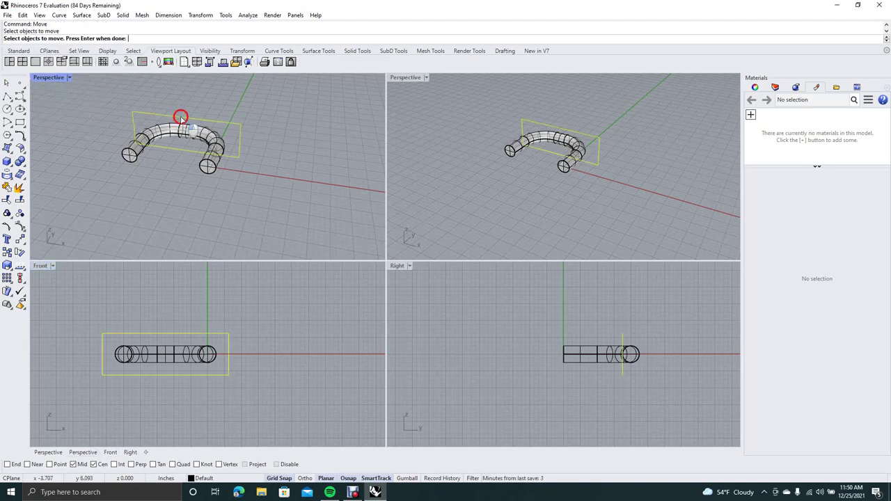
key(Return)
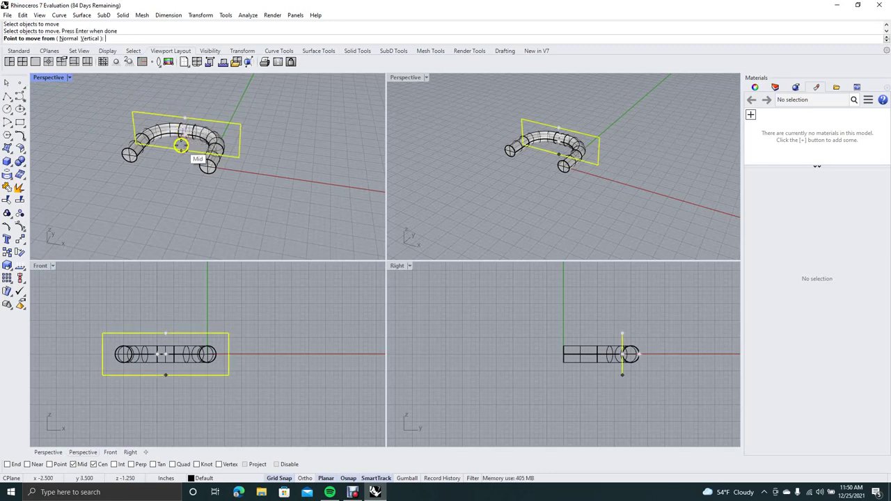
click(194, 142)
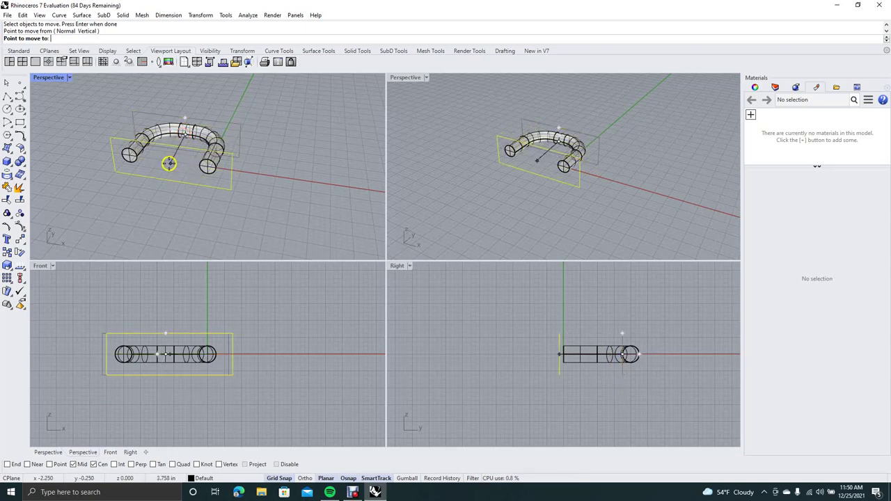
click(169, 162)
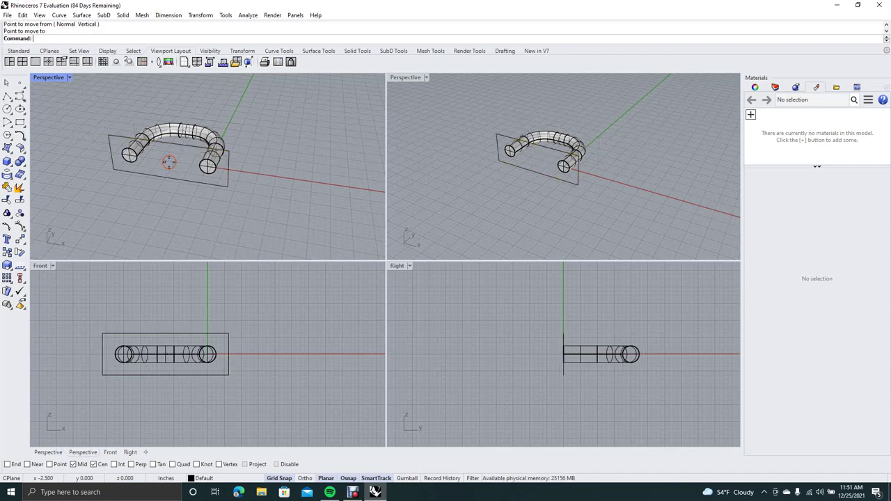
click(7, 83)
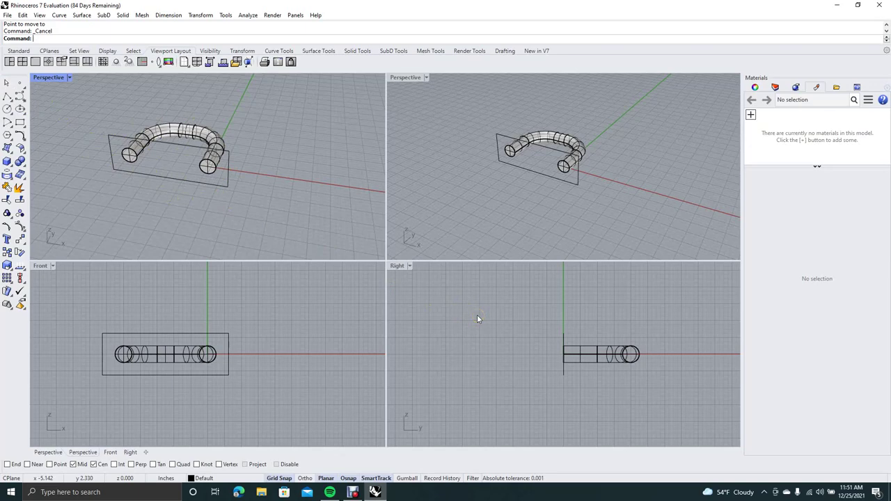
click(564, 336)
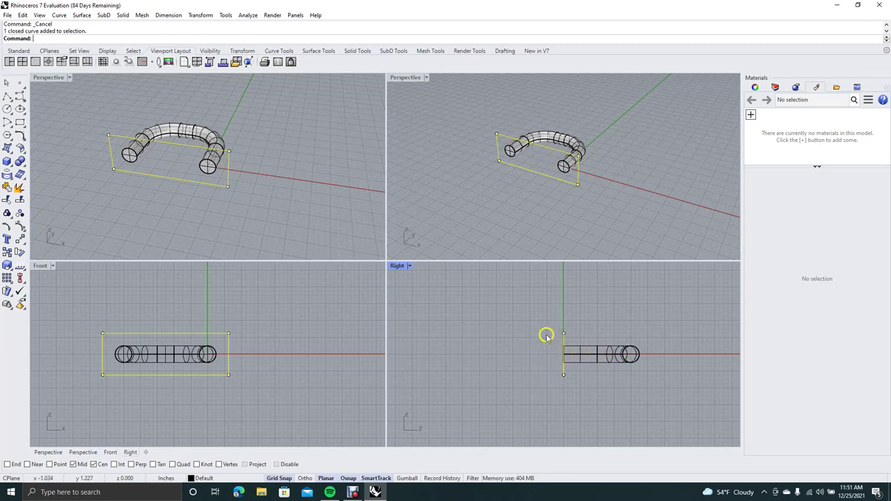
click(513, 360)
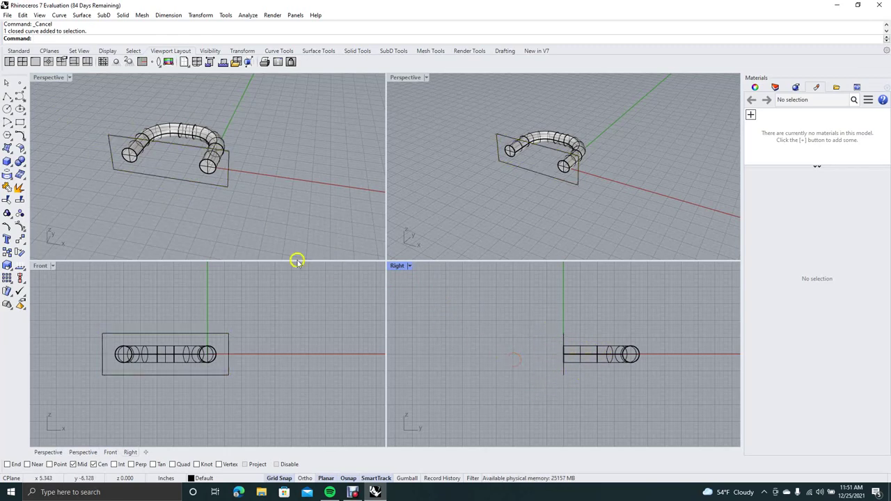
Extrude the rectangle 6.25 inches away from the tube with ExtrudeCrv, keeping the Solid option off.
text(ExtrudeCrv)
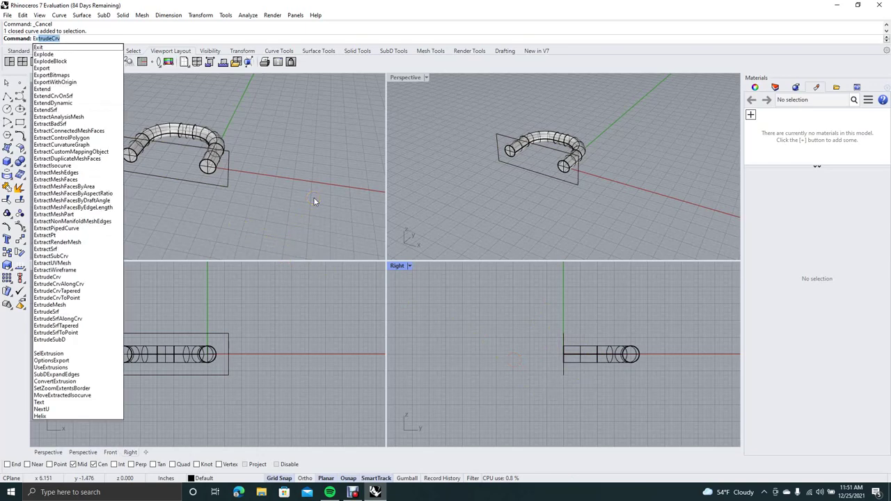
key(Return)
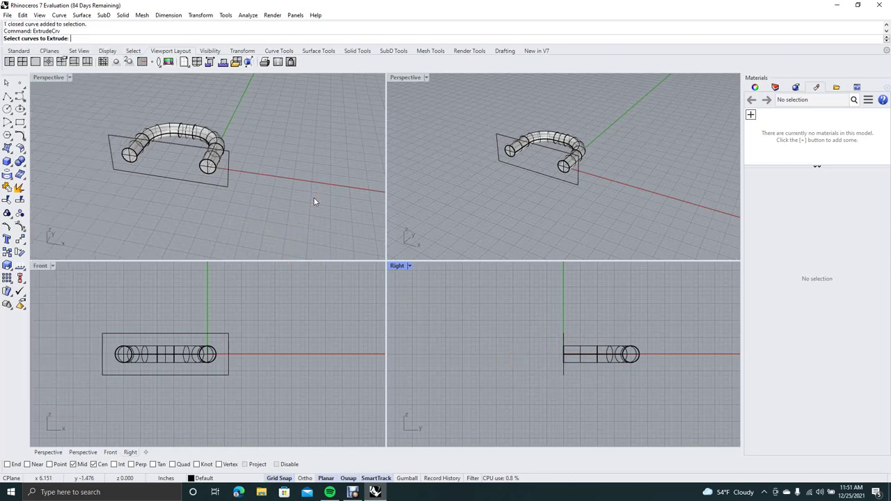
click(163, 144)
key(Return)
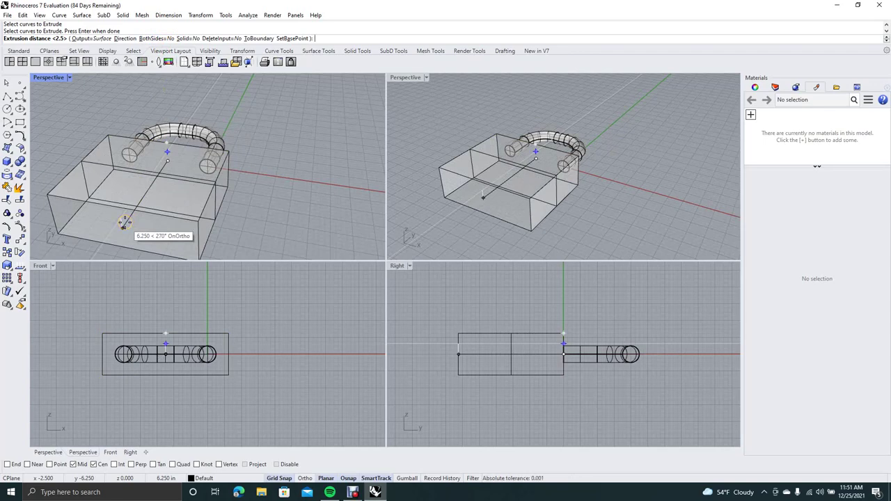
click(124, 223)
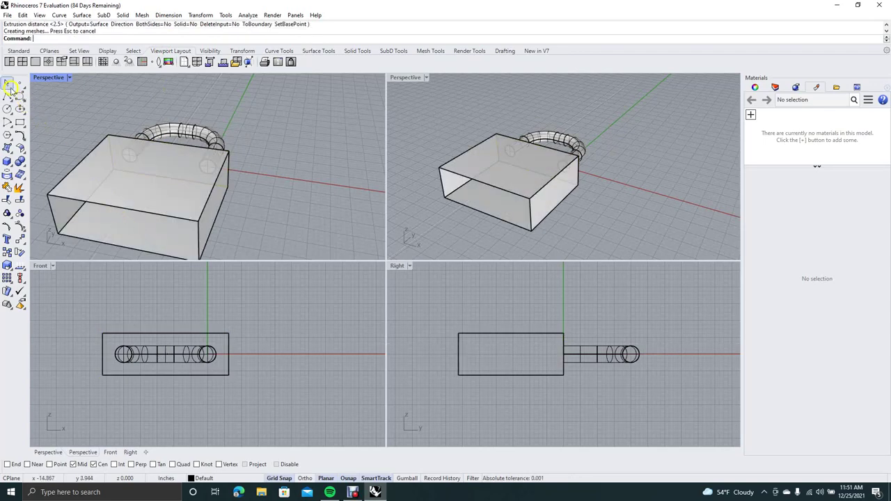
click(8, 84)
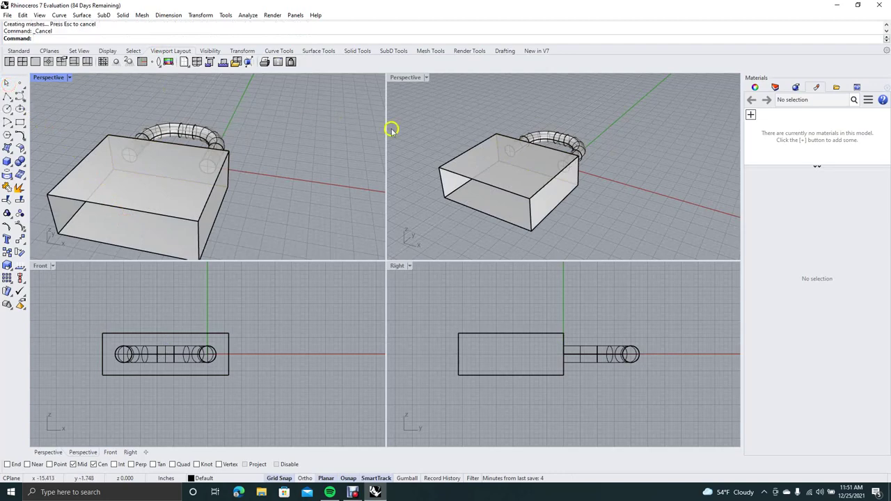
Cap both open sides of the extruded box.
click(439, 124)
right_drag(439, 124, 471, 126)
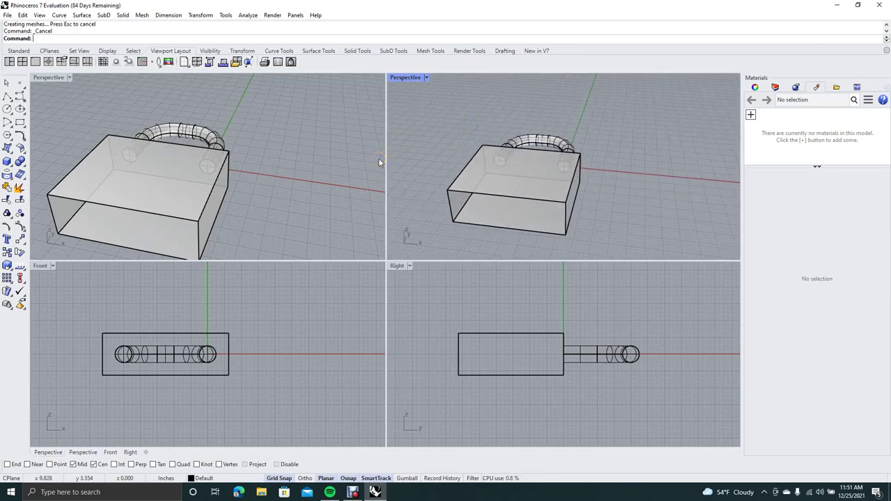
text(ap)
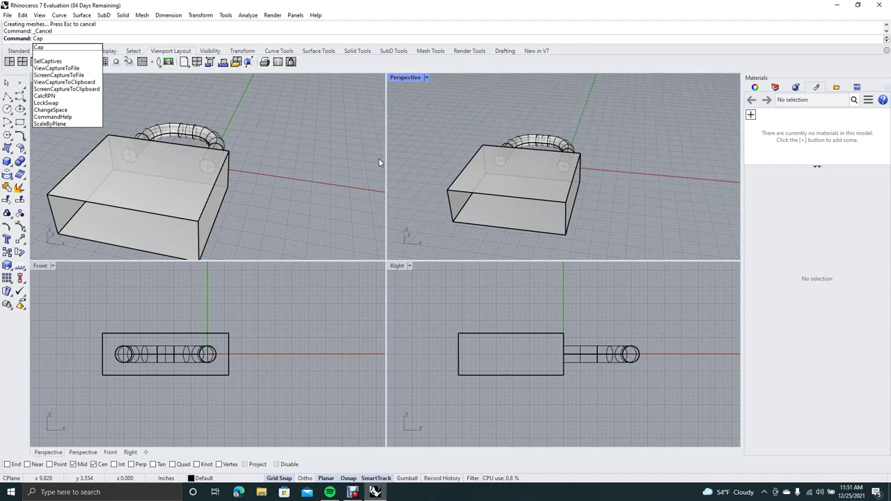
key(Return)
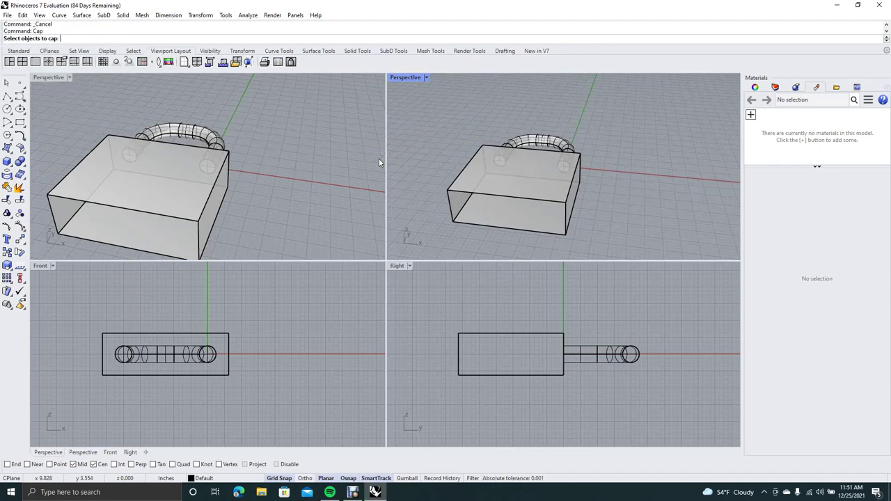
click(151, 214)
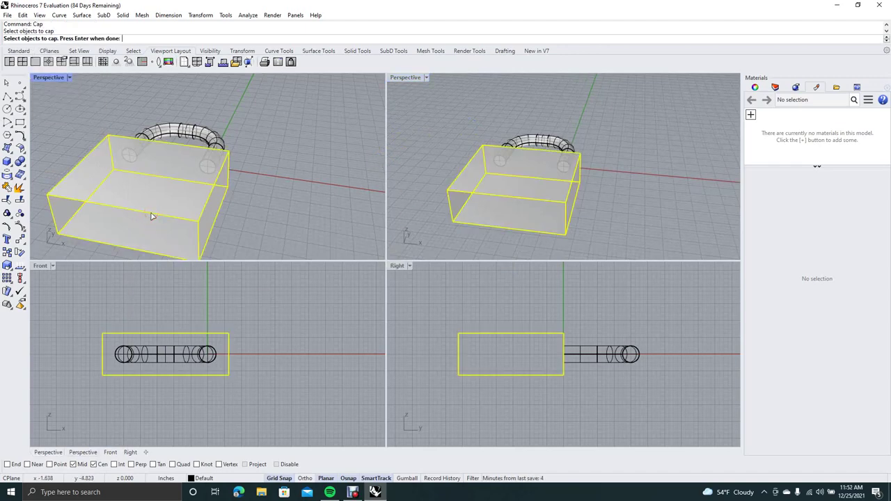
key(Return)
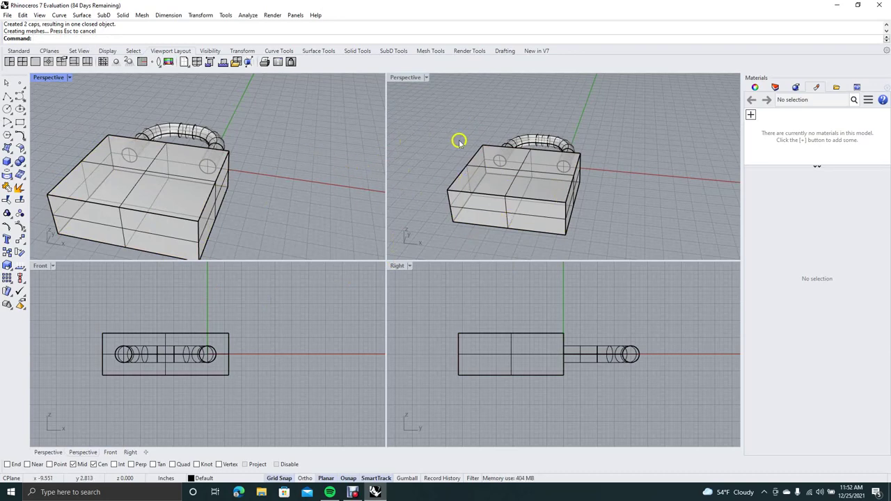
Run FilletCorners with a 1-inch radius on the original rectangle curve and three of the box's upper edges, its two side edges and front edge.
mouse_move(432, 116)
right_down()
mouse_move(432, 167)
mouse_move(429, 118)
right_up()
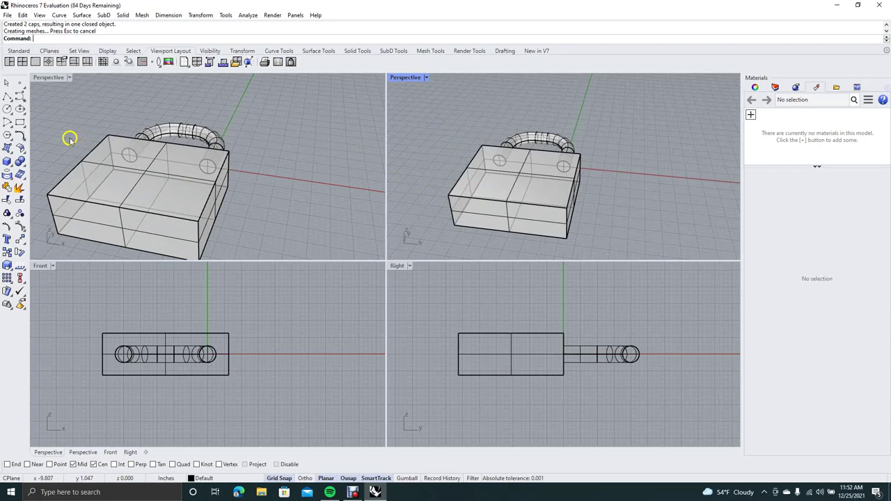
key(Up)
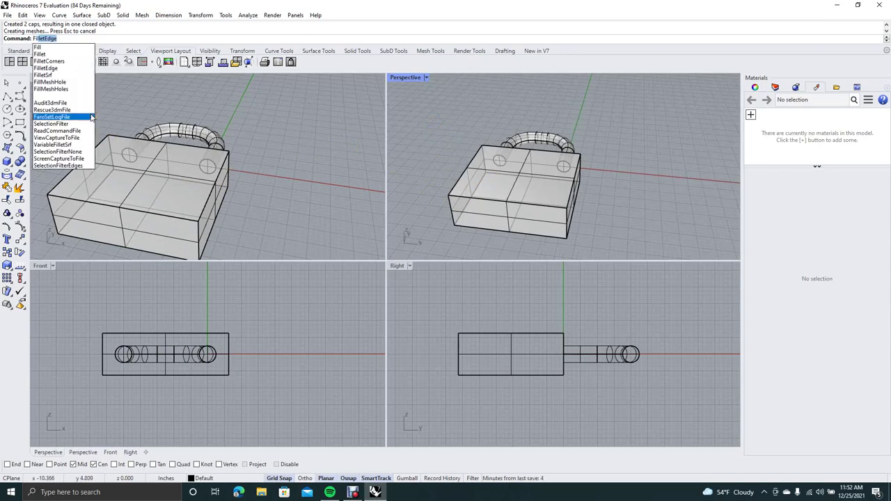
click(60, 61)
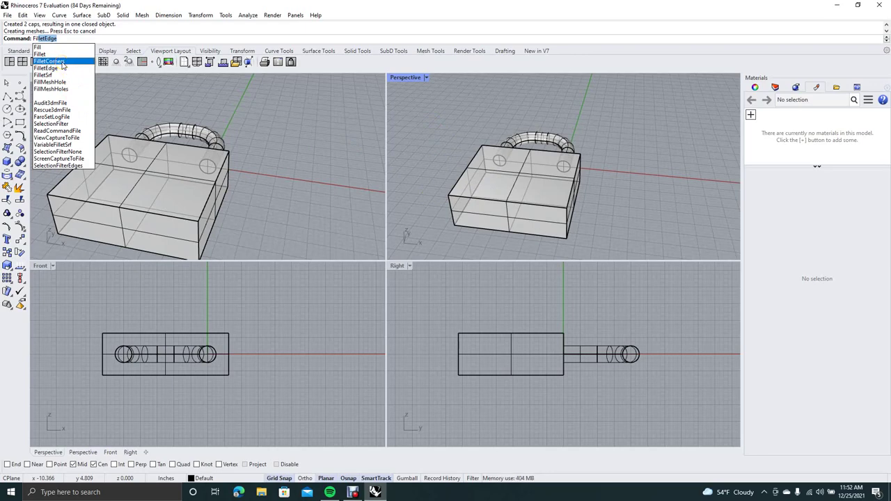
click(61, 62)
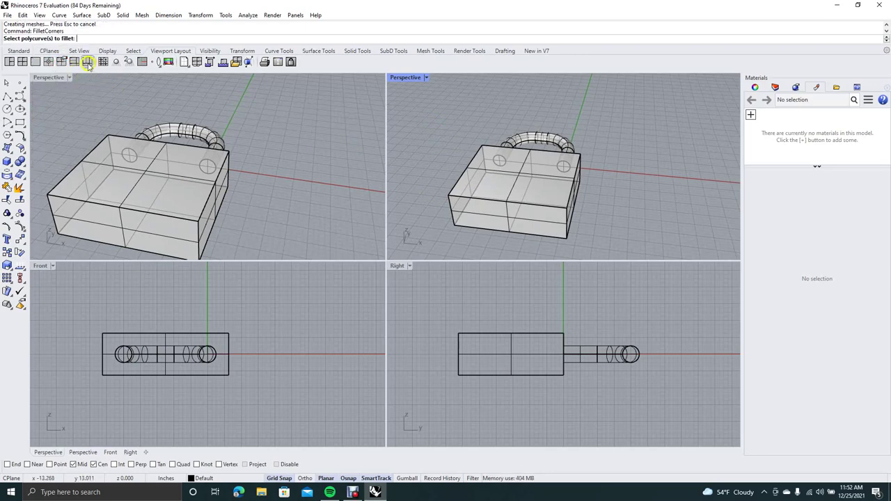
click(471, 199)
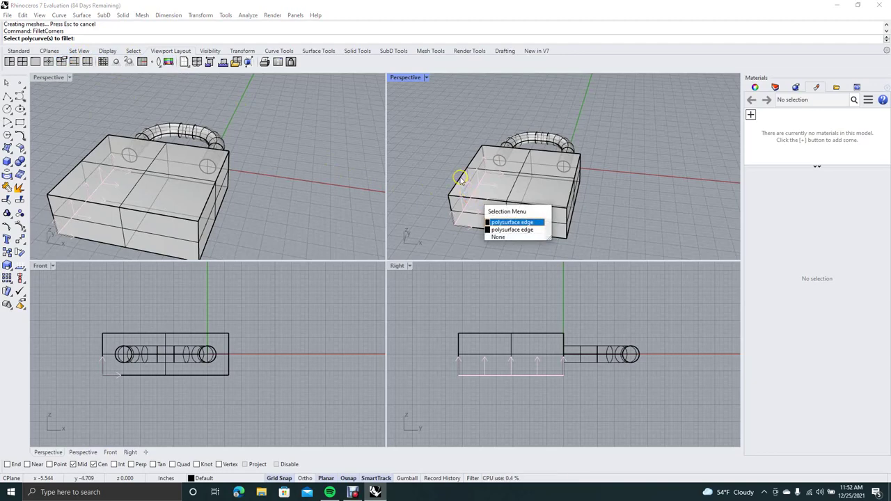
key(Return)
click(514, 146)
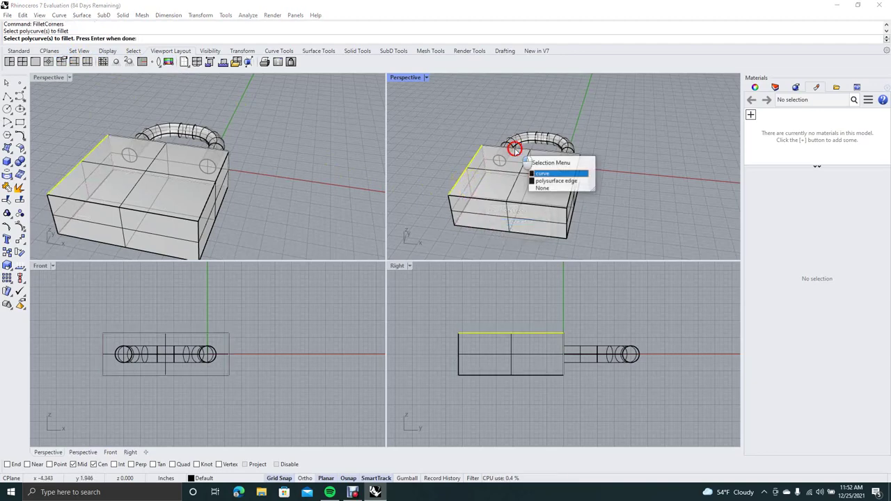
click(555, 174)
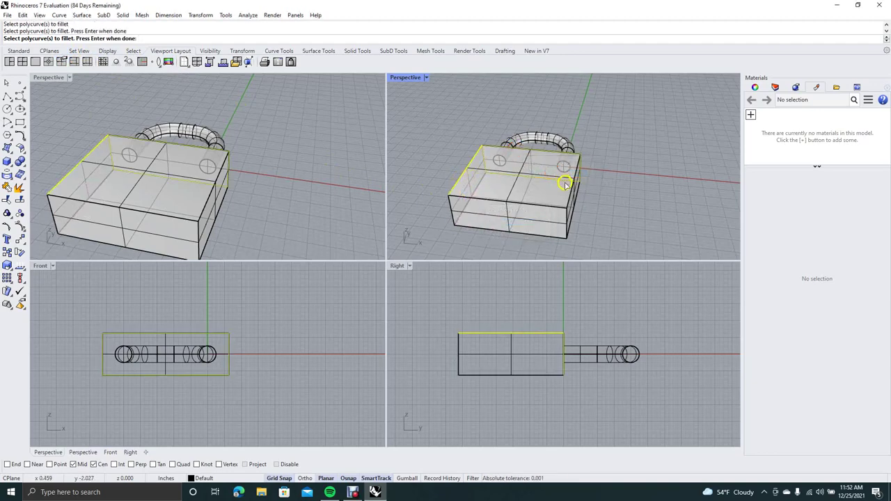
click(570, 197)
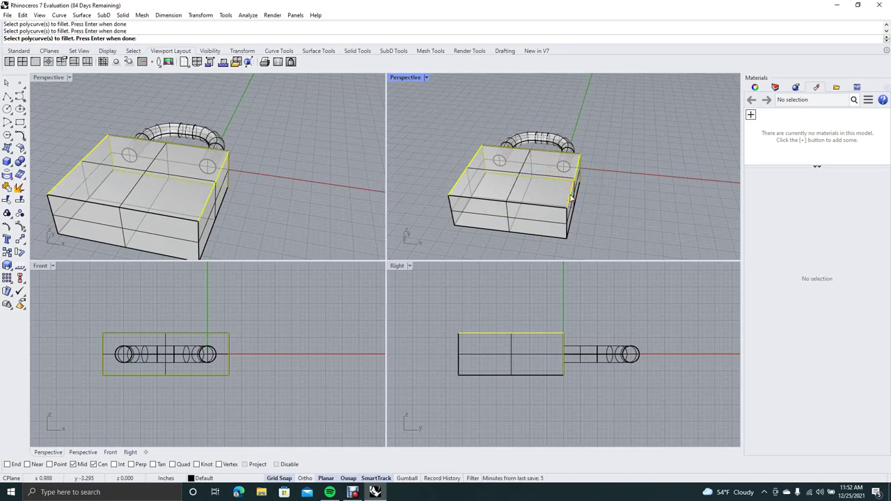
click(544, 206)
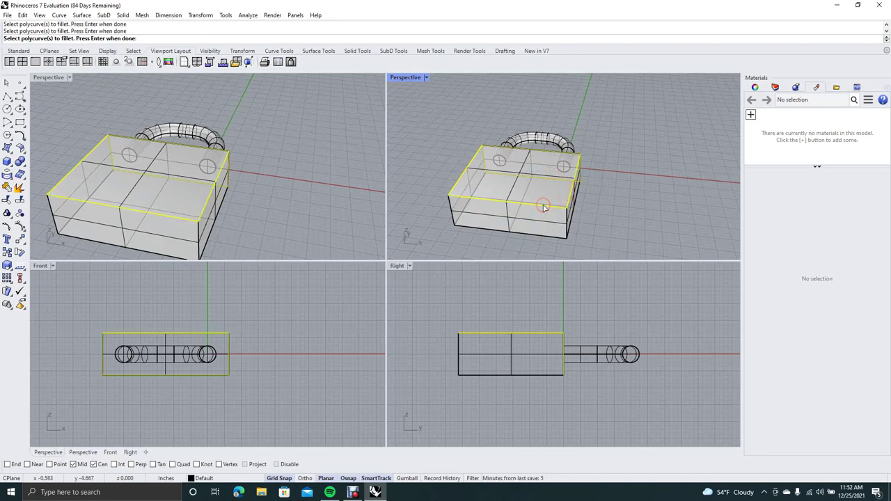
key(Return)
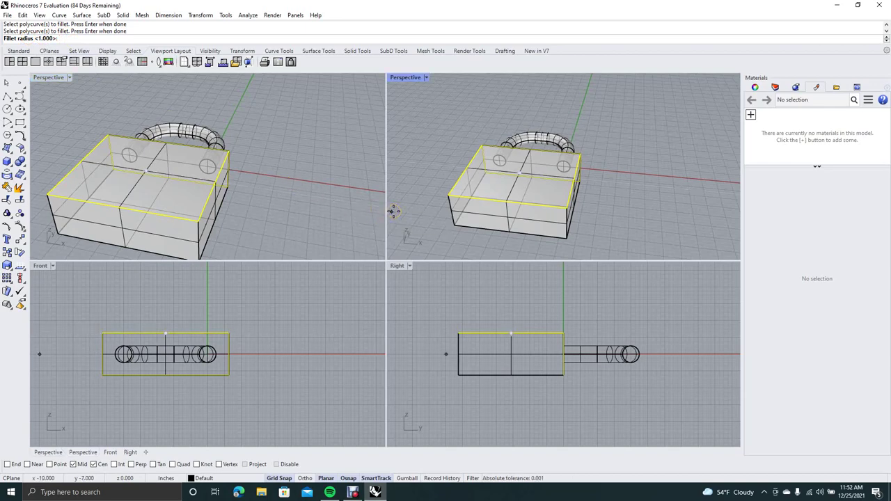
key(Return)
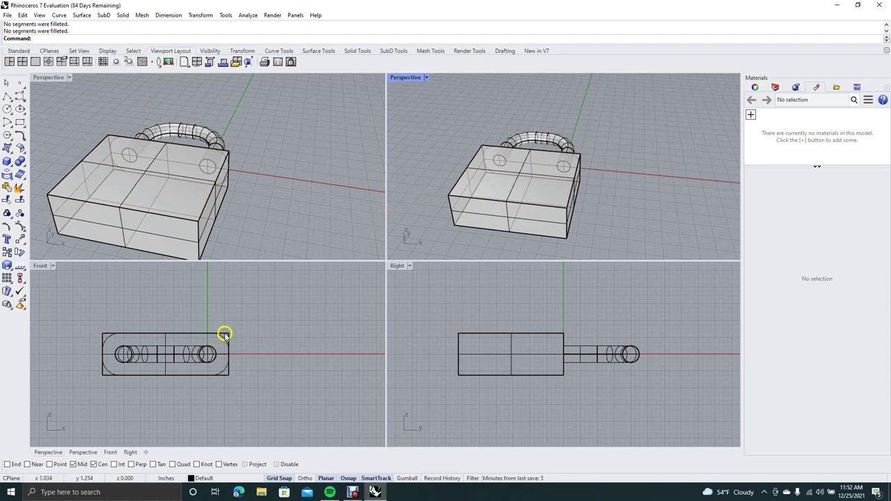
Set the display mode of both Perspective viewports to Rendered.
right_drag(423, 137, 424, 184)
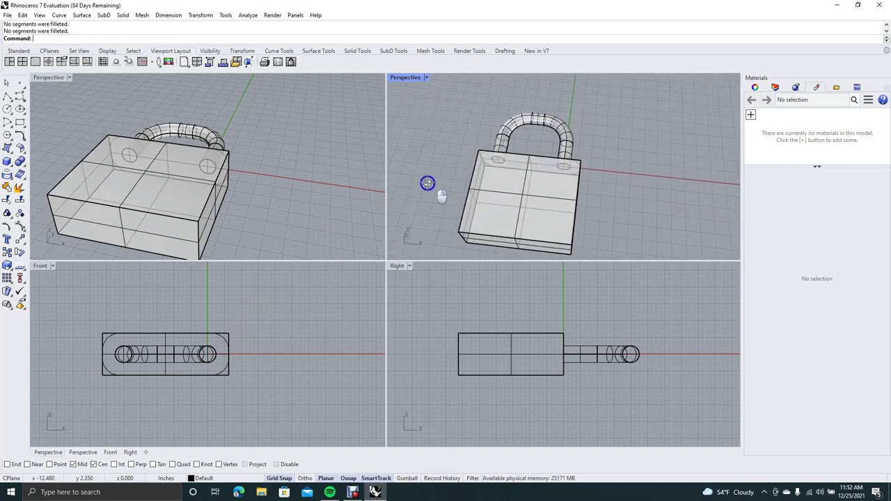
click(39, 16)
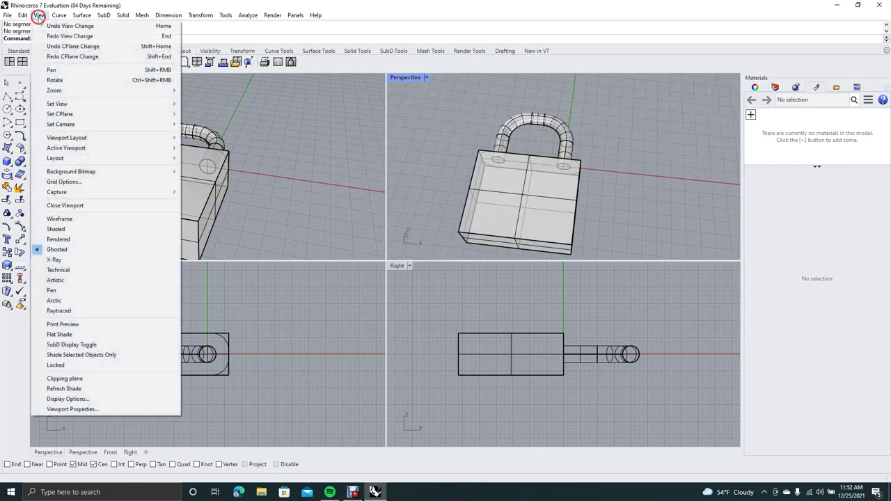
click(62, 239)
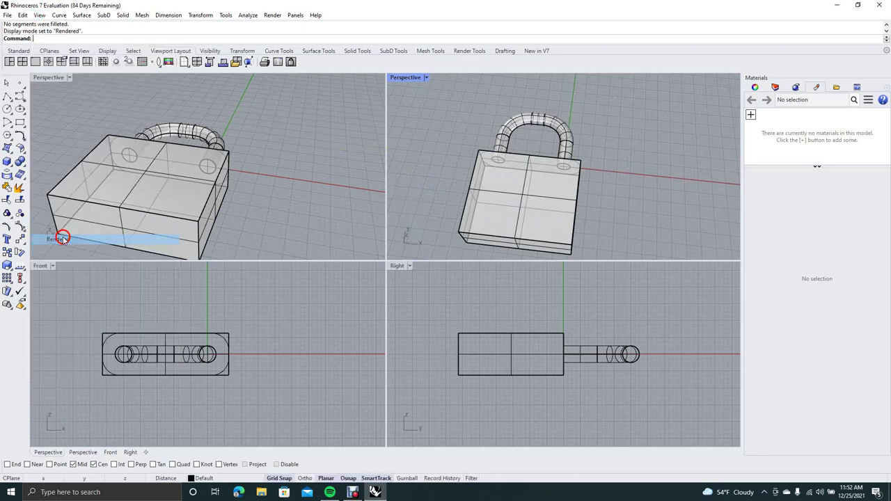
right_drag(446, 147, 400, 94)
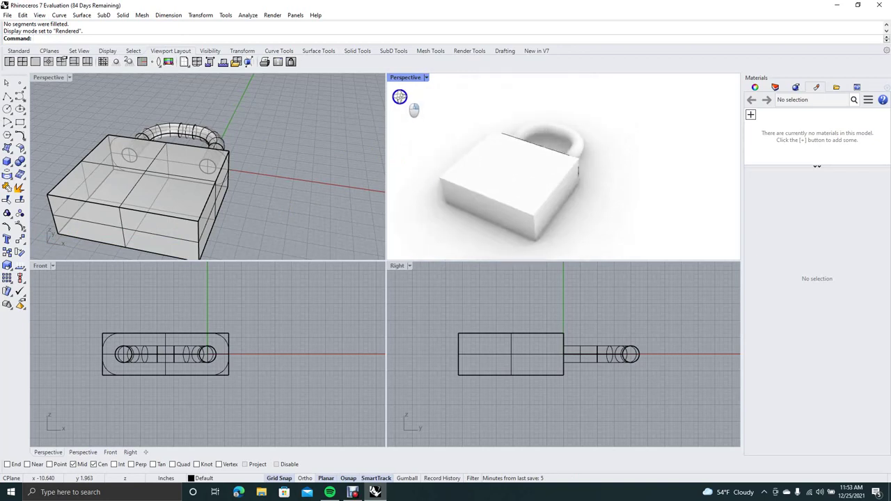
right_click(279, 110)
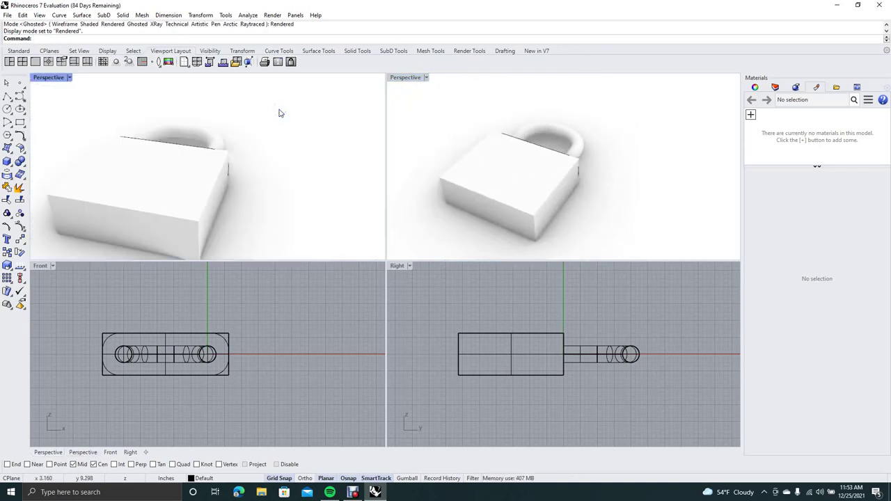
Try FilletCorners with a 1-inch radius on the box's upper front edge and both upper side edges.
key(Up)
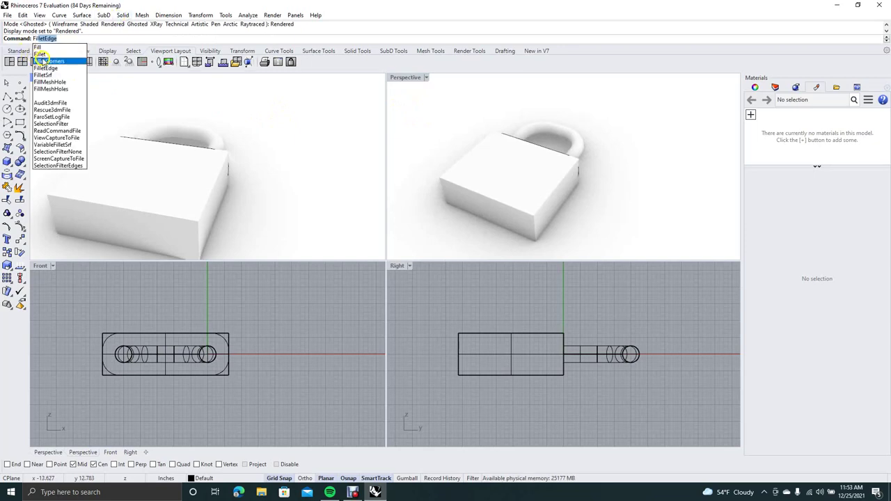
click(50, 61)
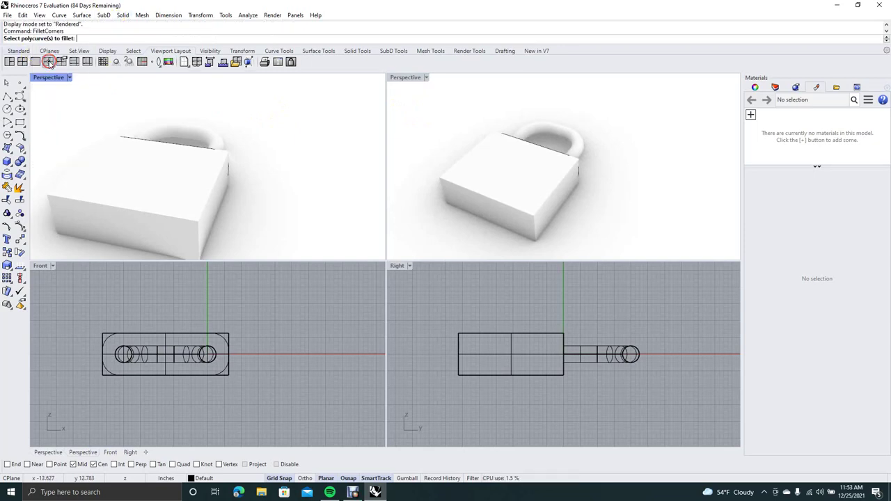
click(468, 191)
click(459, 167)
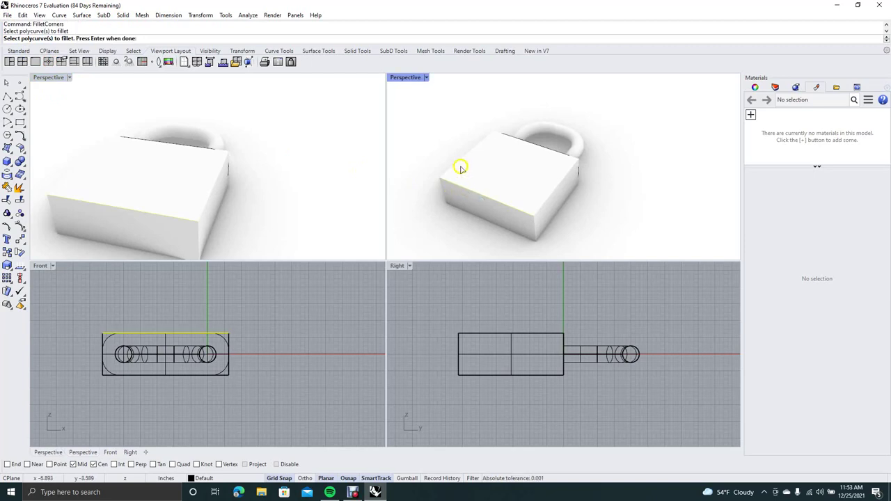
click(457, 163)
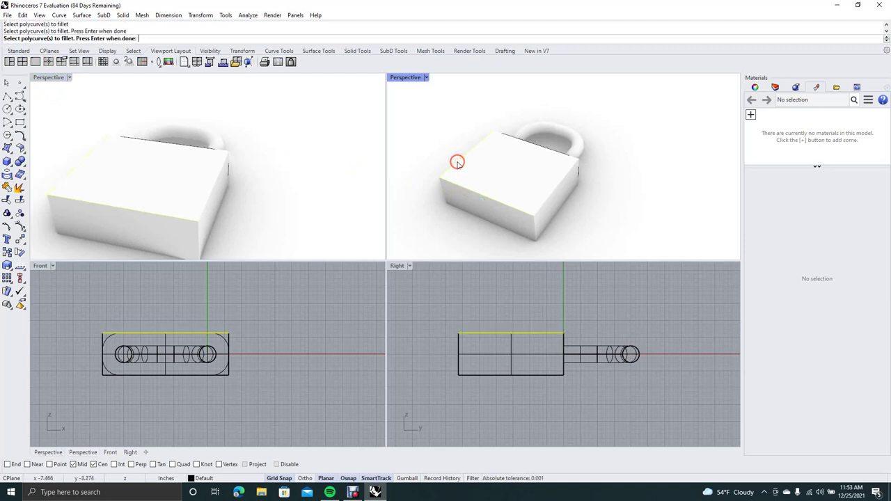
click(554, 190)
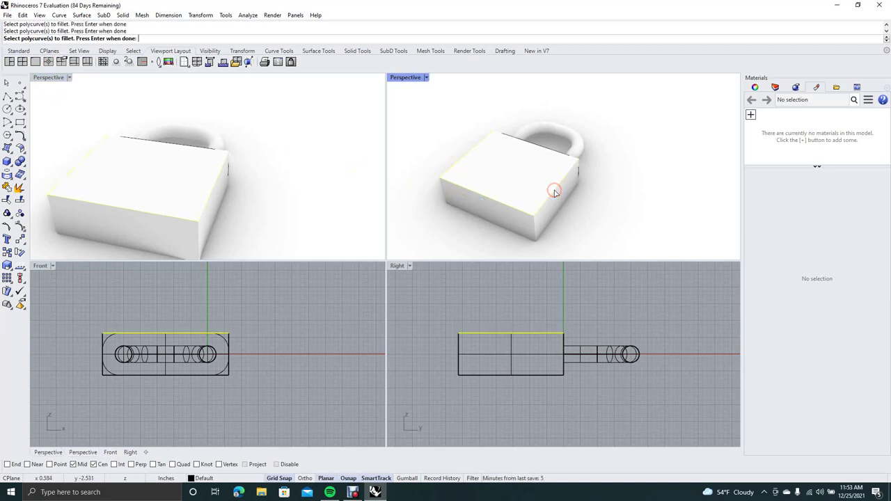
right_click(553, 190)
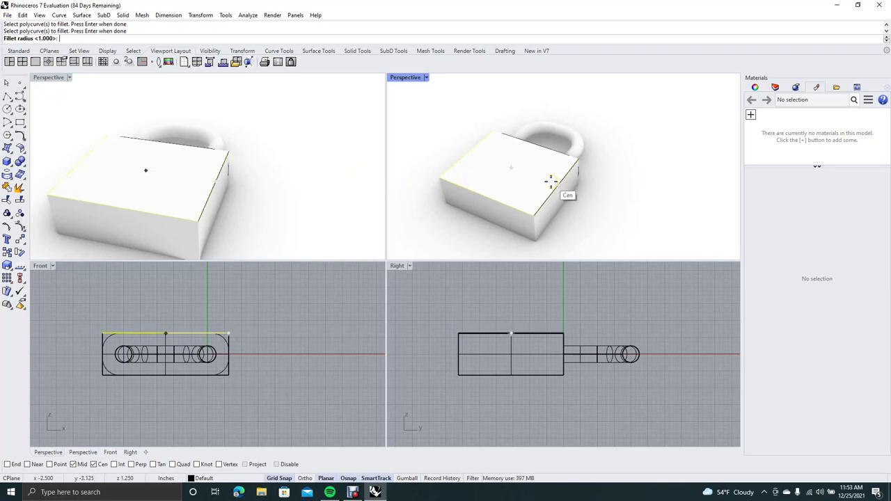
right_click(551, 182)
right_click(551, 182)
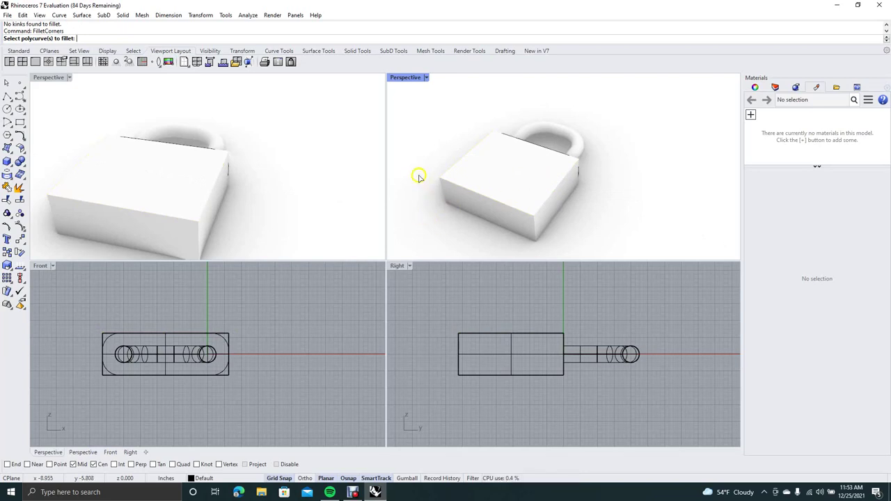
click(6, 84)
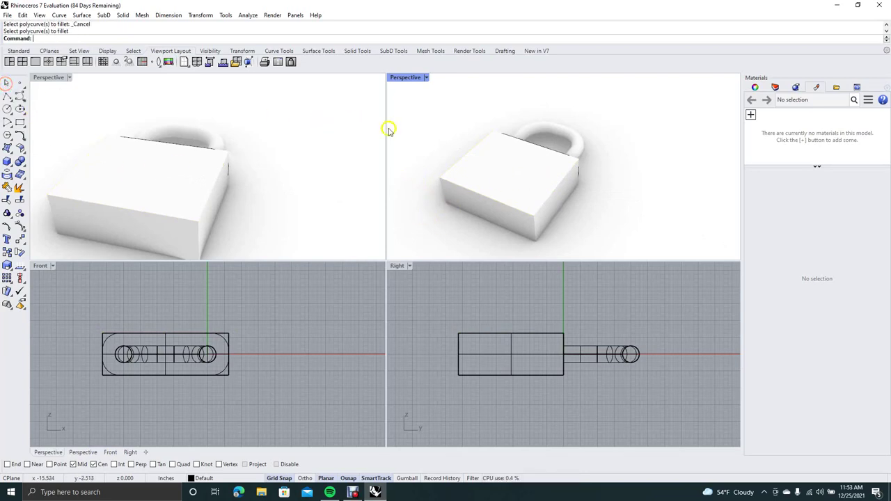
Try FilletCorners with a 1-inch radius on only one upper side edge of the box.
right_drag(474, 113, 429, 88)
key(Up)
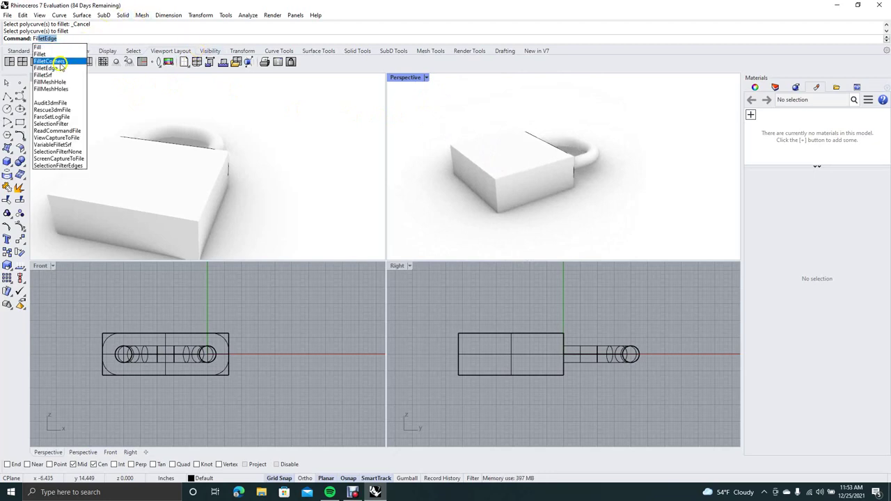
click(60, 62)
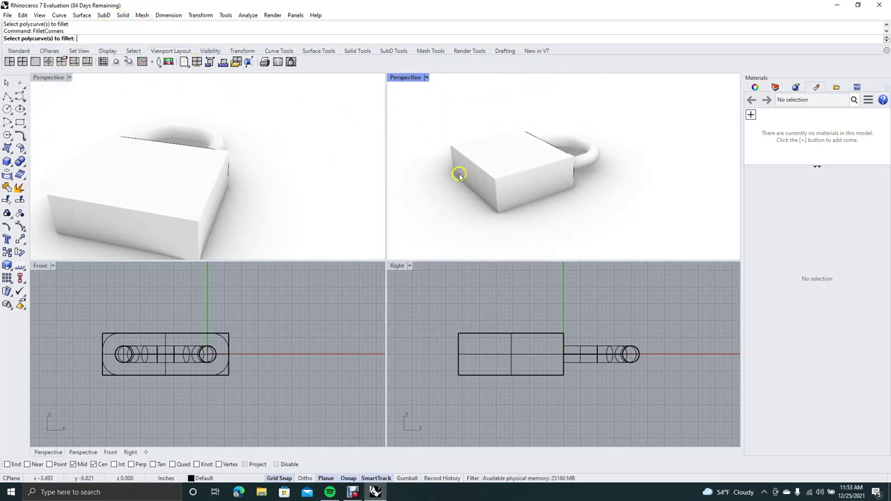
click(527, 174)
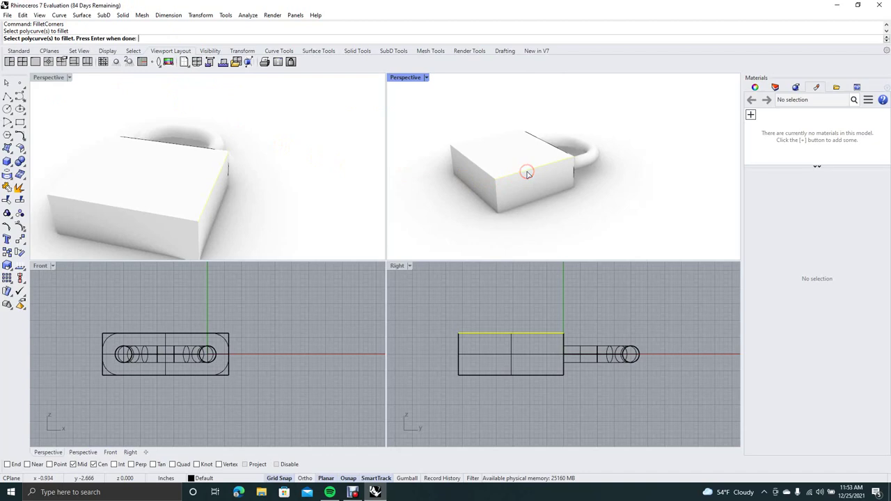
key(Return)
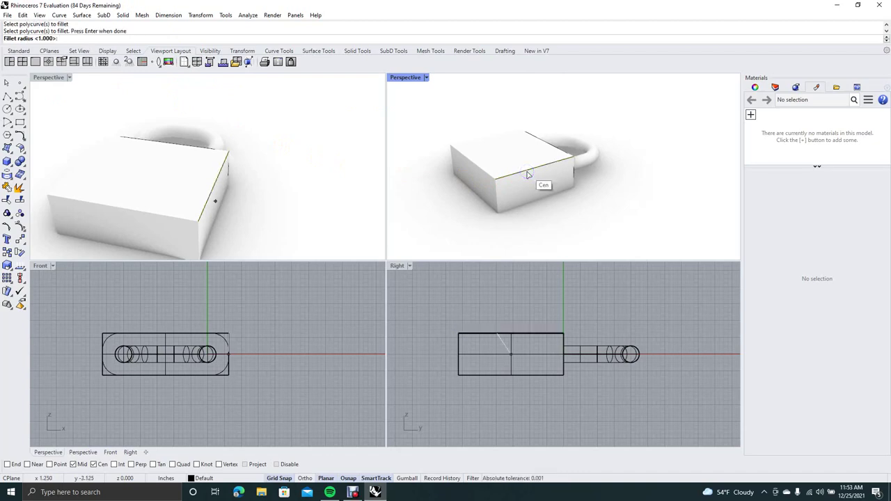
key(Return)
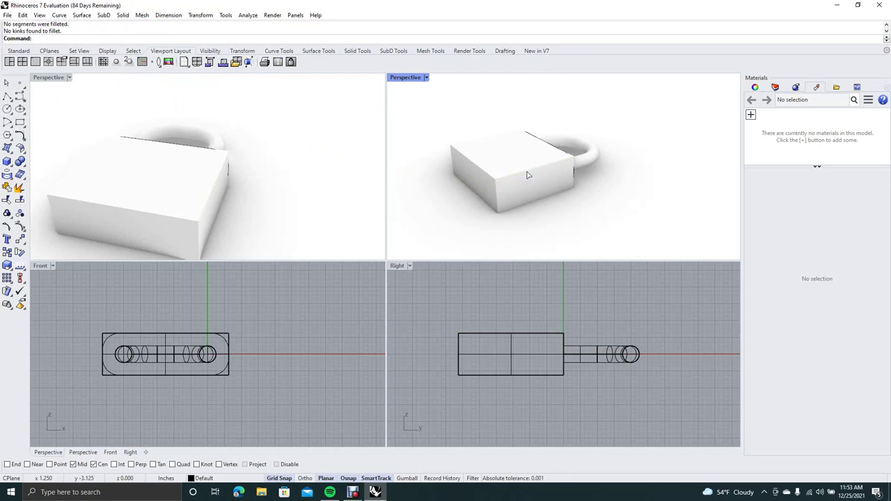
Fillet the four edges around the box's front end face, opposite the shackle, using FilletEdge with a 0.5-inch radius.
click(421, 149)
right_drag(421, 149, 468, 165)
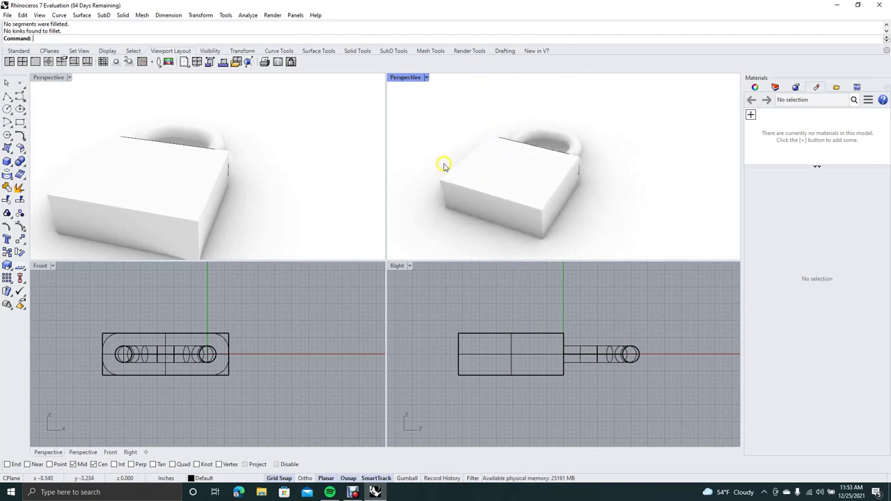
right_click(335, 152)
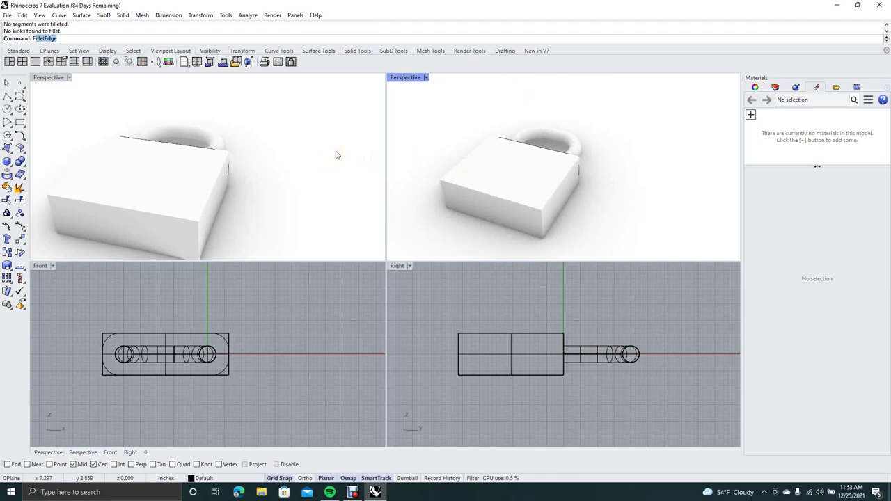
text(f)
click(128, 110)
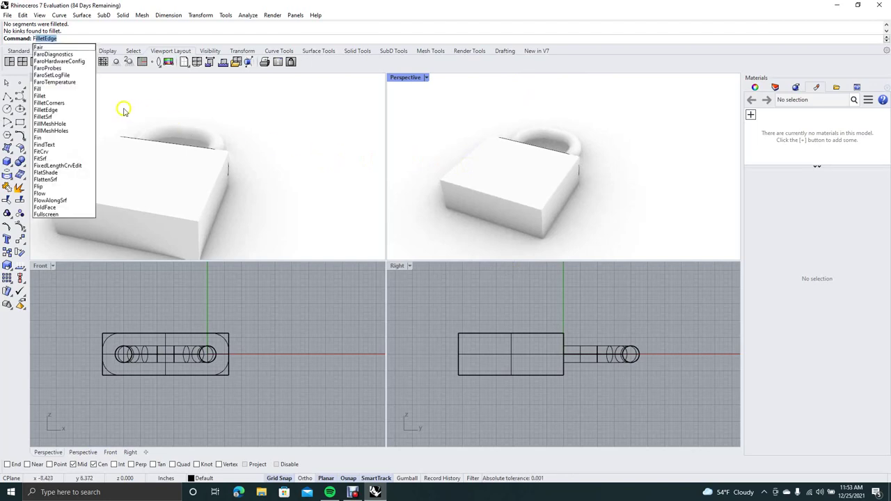
click(64, 111)
click(44, 41)
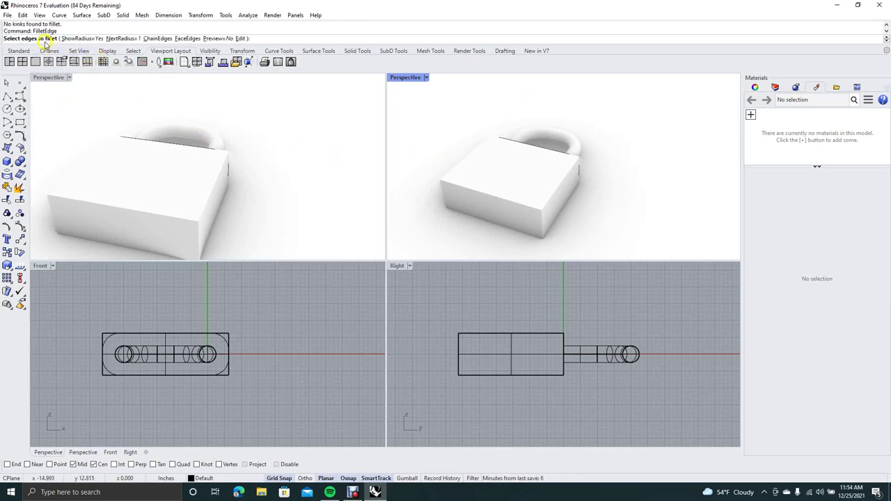
click(123, 38)
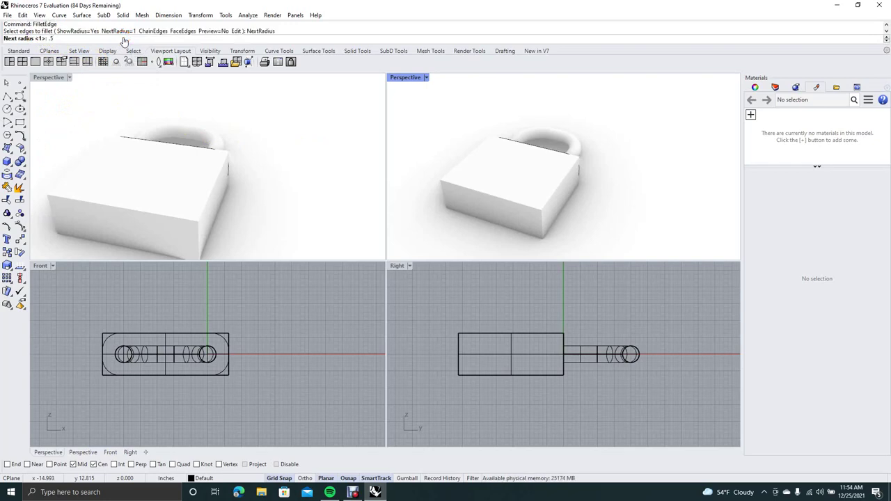
text(.5)
key(Return)
click(444, 198)
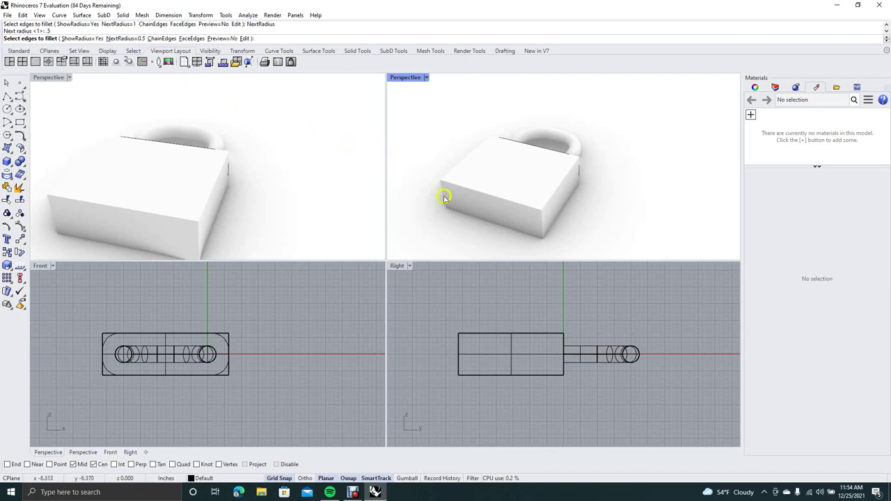
click(487, 197)
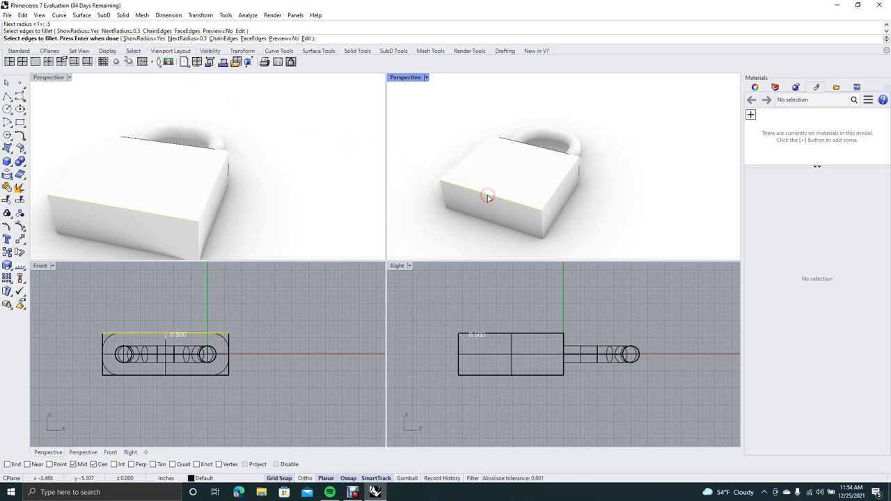
click(446, 200)
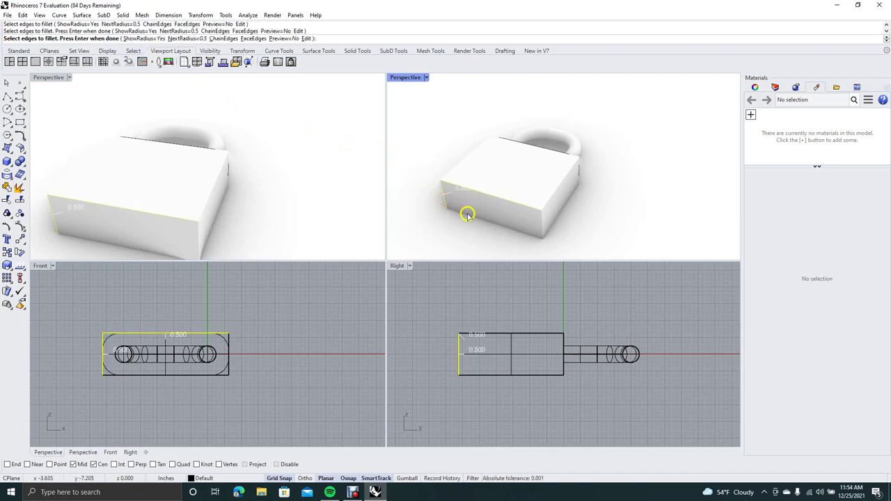
click(469, 217)
click(542, 224)
key(Return)
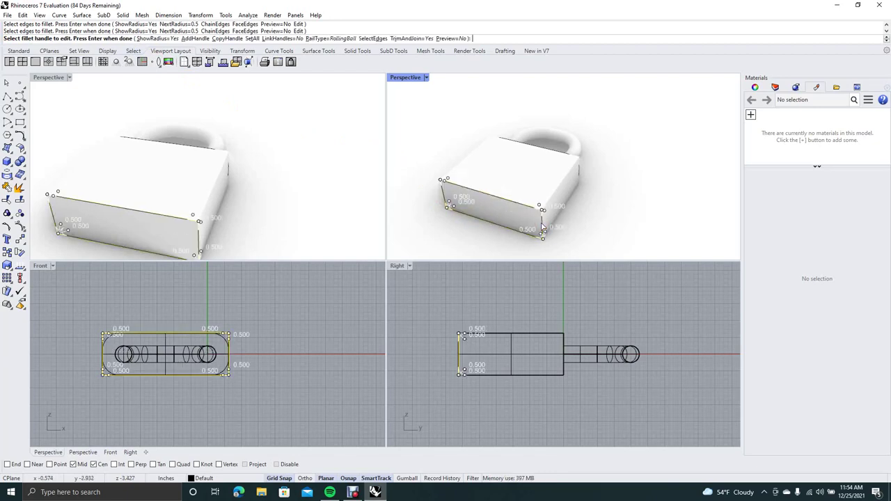
key(Return)
click(647, 165)
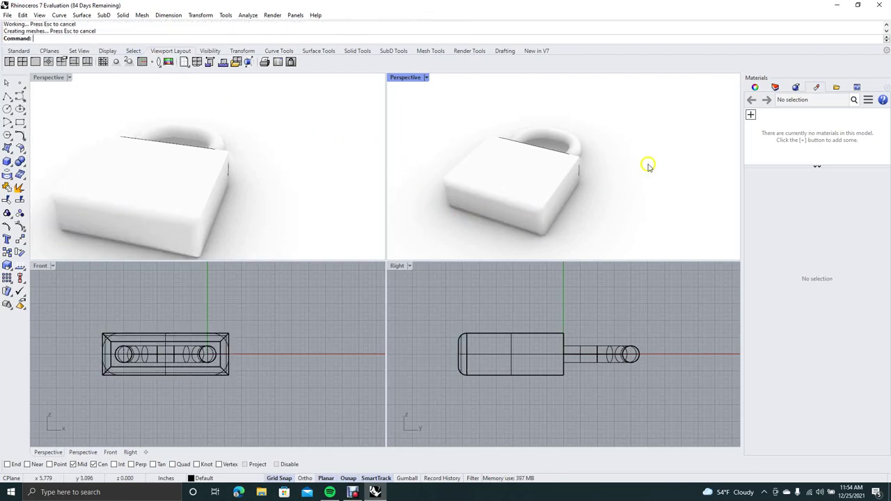
Fillet the upper and lower long edges of the box's right side with a 0.5-inch radius.
mouse_move(638, 174)
right_down()
mouse_move(577, 171)
mouse_move(557, 144)
mouse_move(563, 91)
mouse_move(546, 104)
mouse_move(610, 135)
mouse_move(628, 179)
right_up()
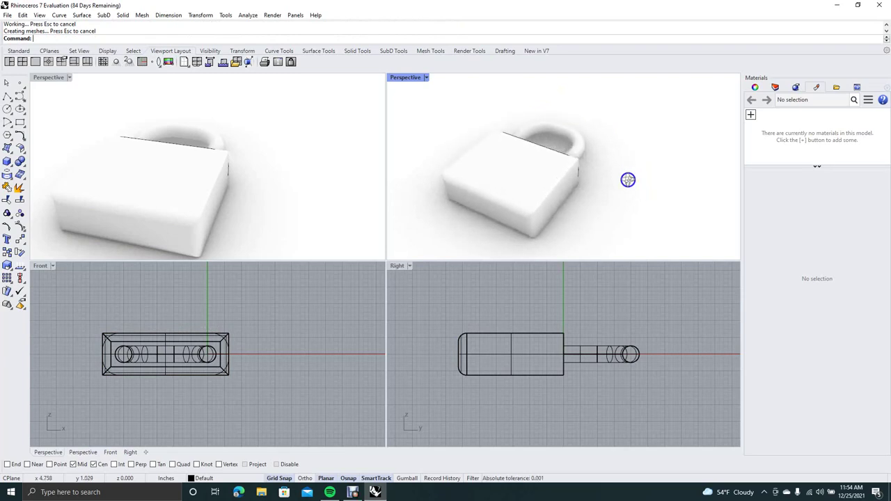
right_click(423, 179)
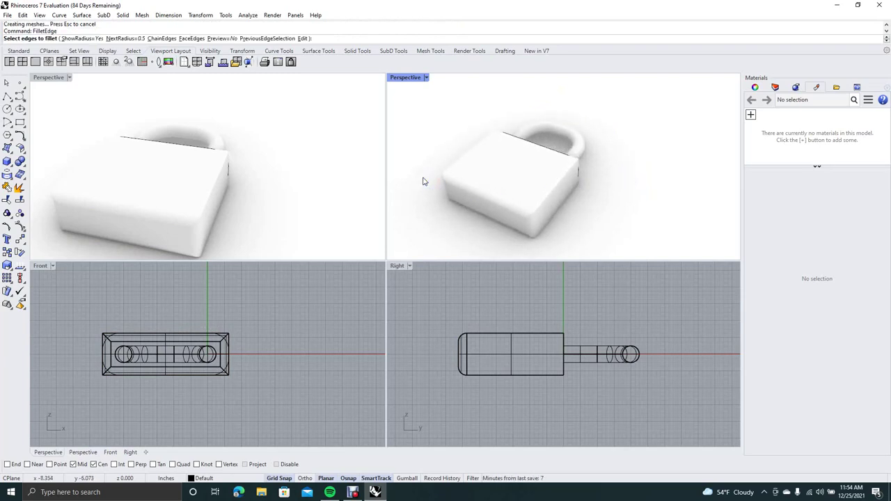
click(527, 220)
click(543, 203)
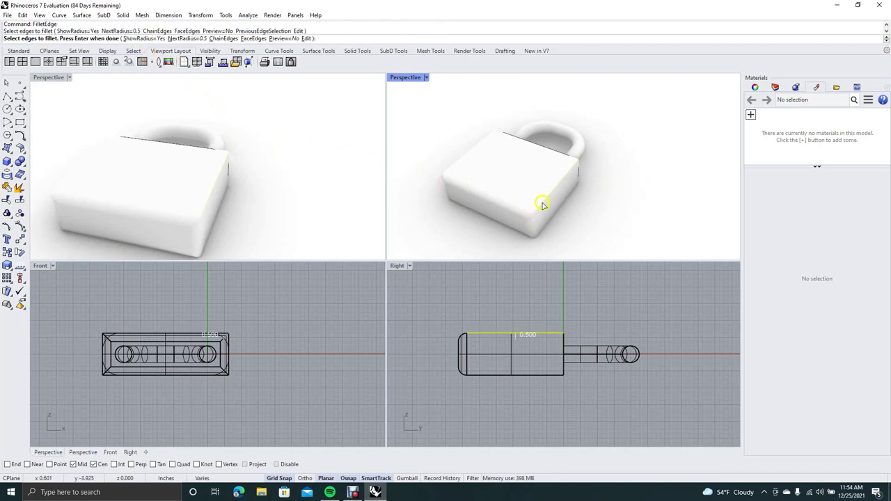
click(555, 216)
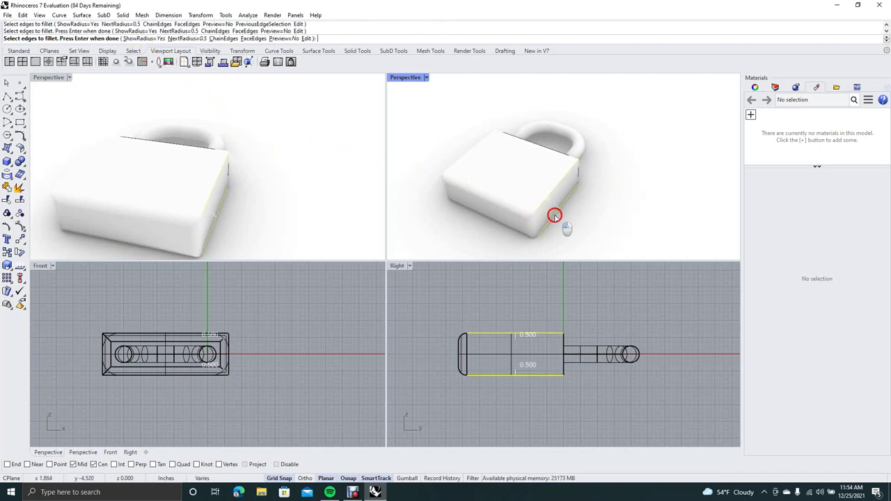
right_click(555, 218)
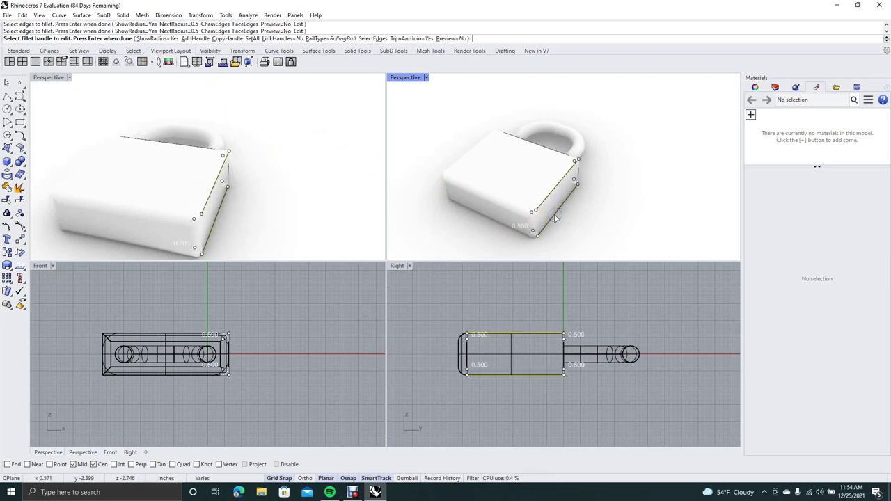
right_click(555, 218)
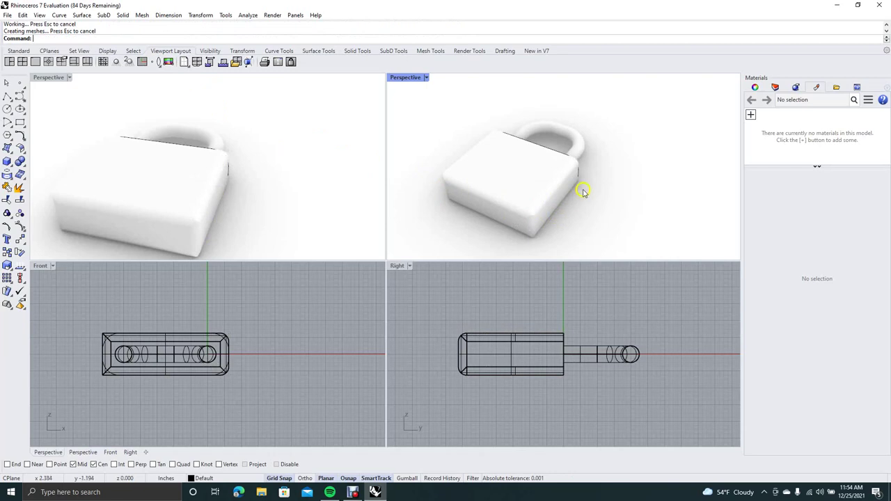
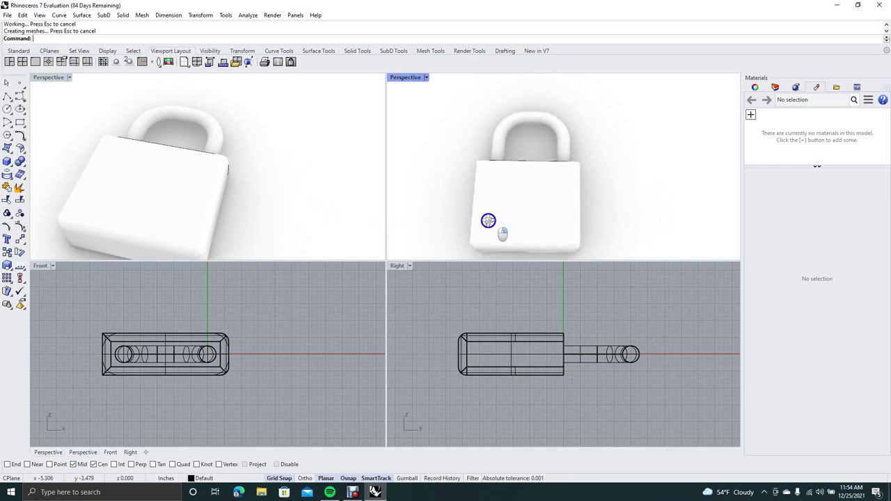
Draw a circle of about 1.77 inches radius near the middle of the padlock body on the construction plane.
click(7, 109)
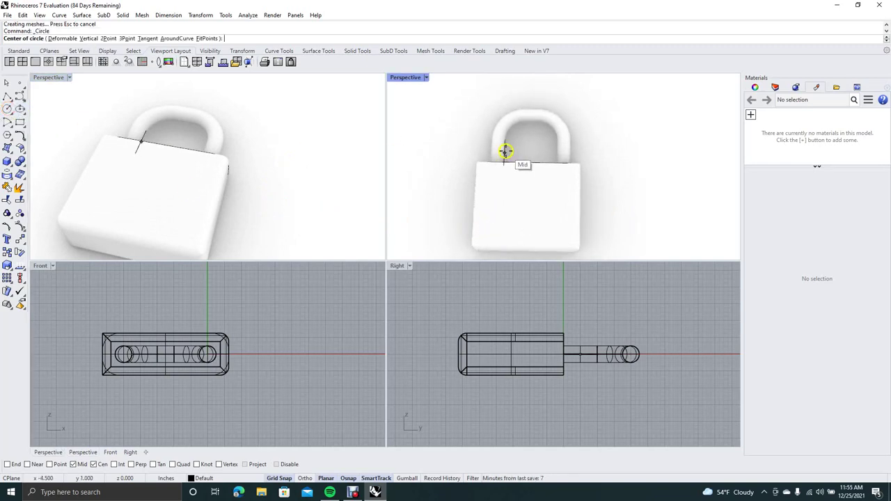
click(526, 202)
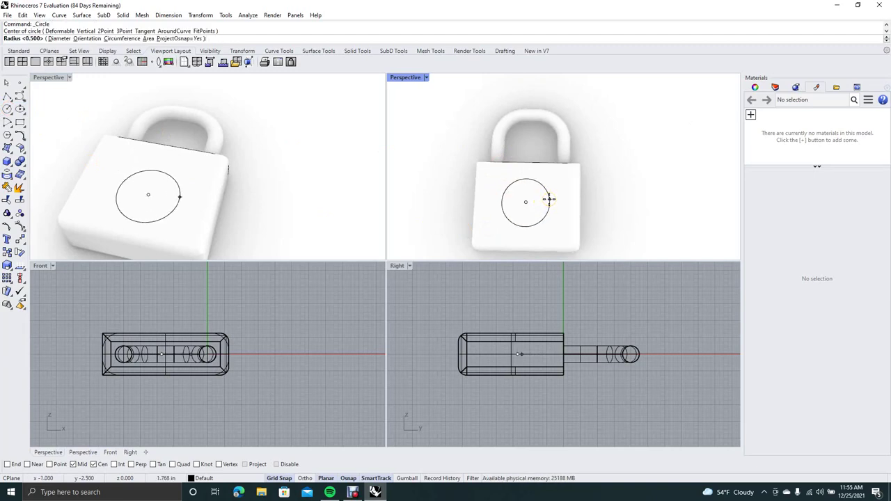
click(550, 199)
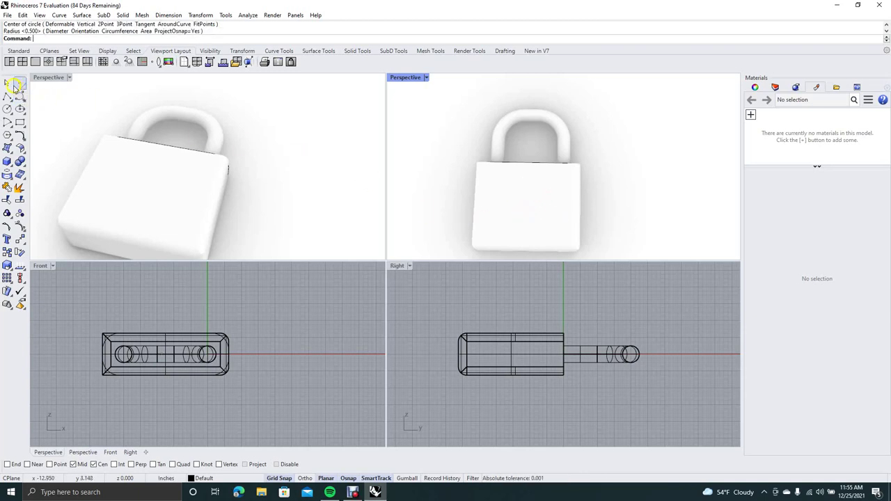
click(6, 84)
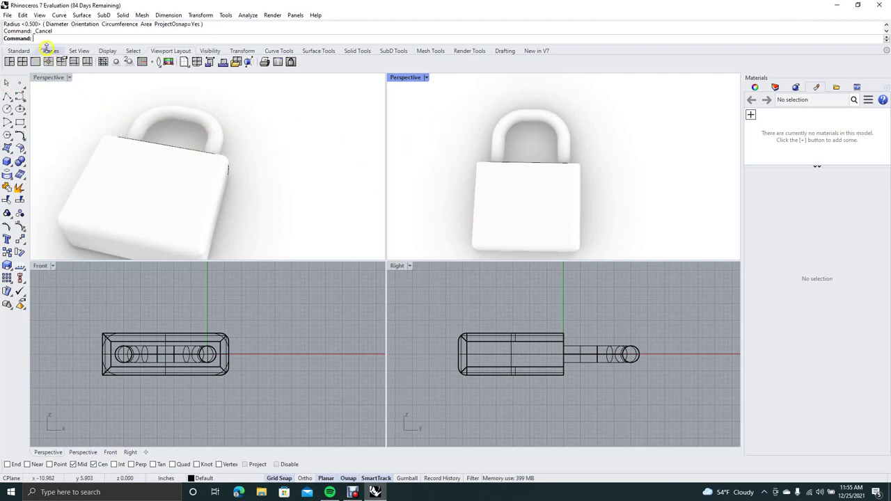
Set the display mode of the active Perspective viewport to Wireframe.
click(40, 15)
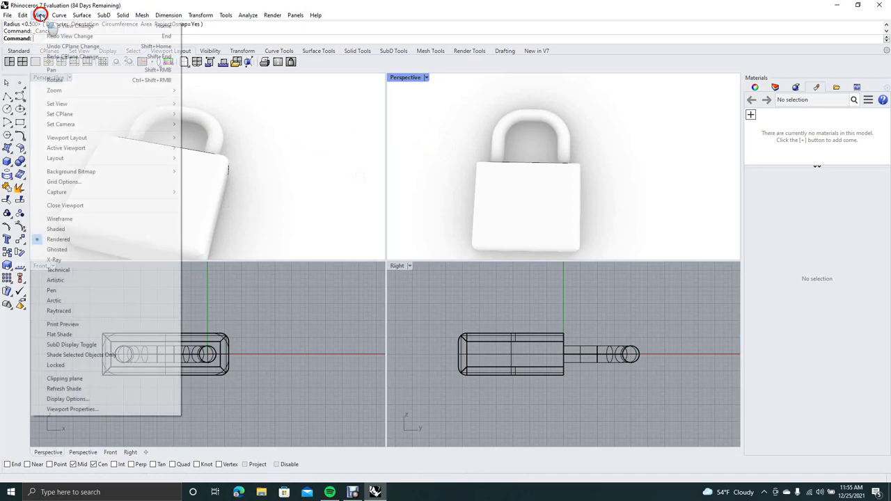
click(70, 219)
mouse_move(417, 179)
right_down()
mouse_move(434, 167)
mouse_move(427, 161)
mouse_move(409, 174)
right_up()
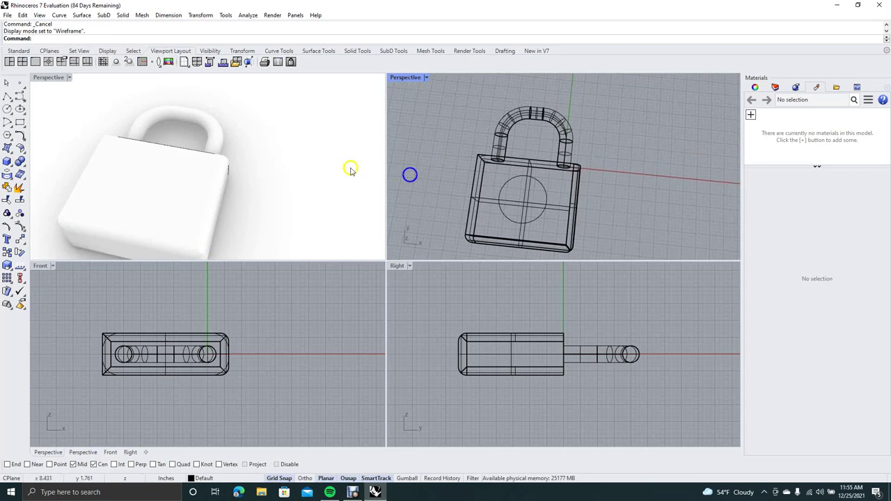
Extrude the circle with ExtrudeCrv and BothSides set to Yes, about 13.5 inches in each direction through the body.
click(7, 83)
key(Up)
key(Return)
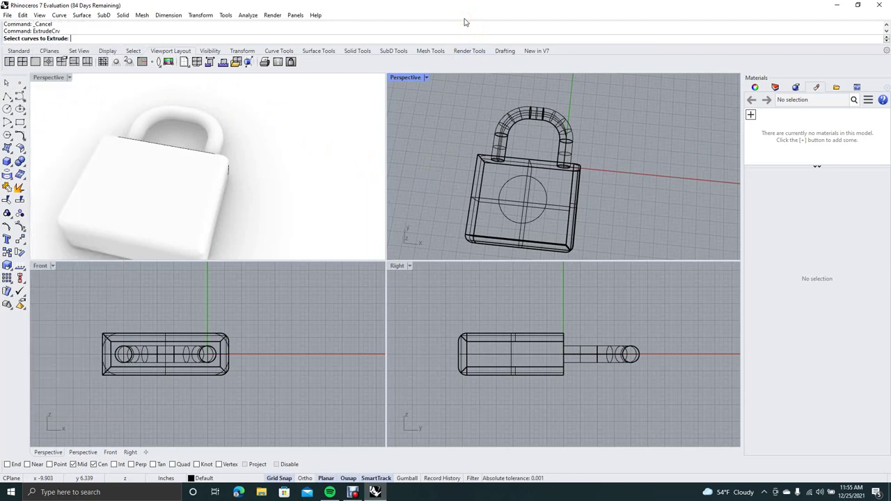
click(512, 180)
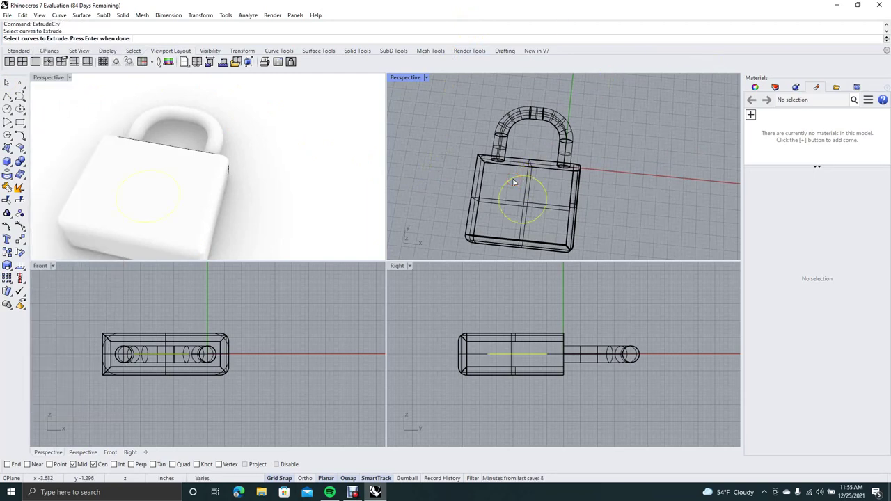
key(Return)
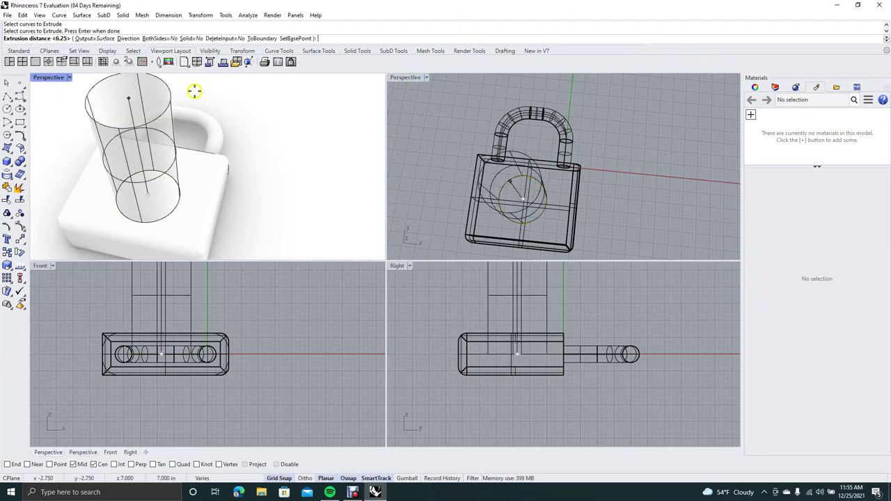
click(159, 38)
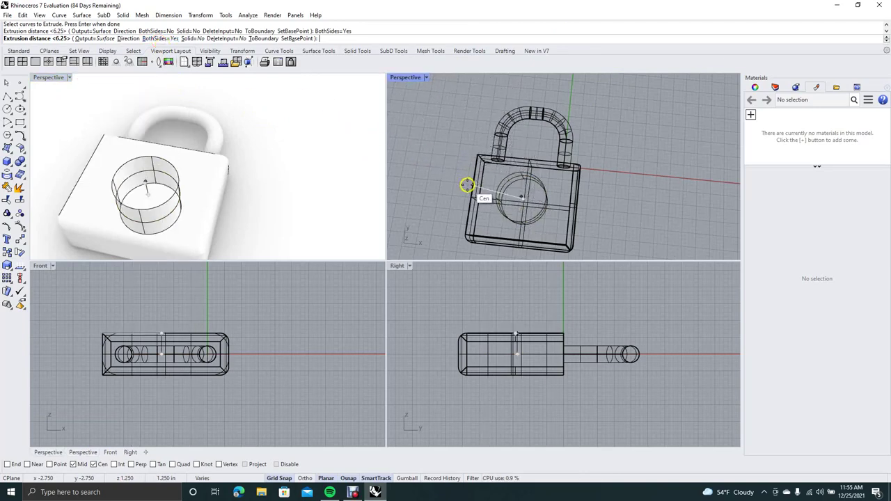
click(461, 184)
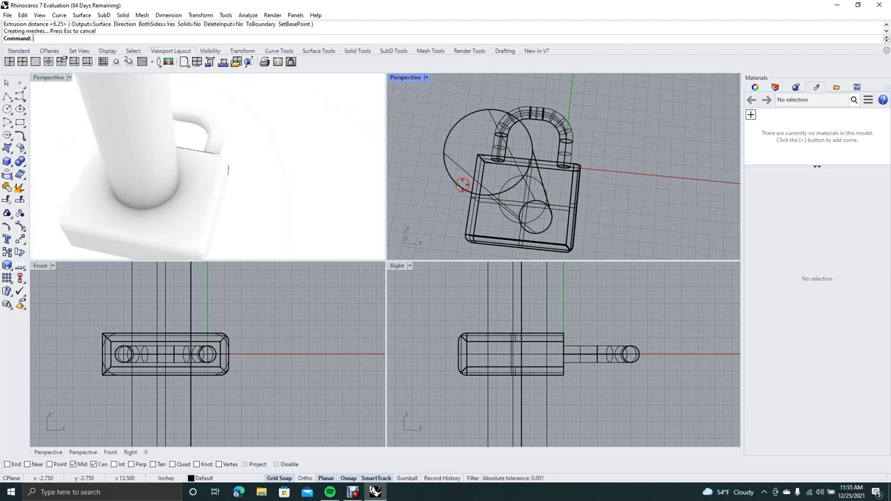
Switch the wireframe Perspective viewport to the Shaded display mode.
right_drag(420, 144, 502, 142)
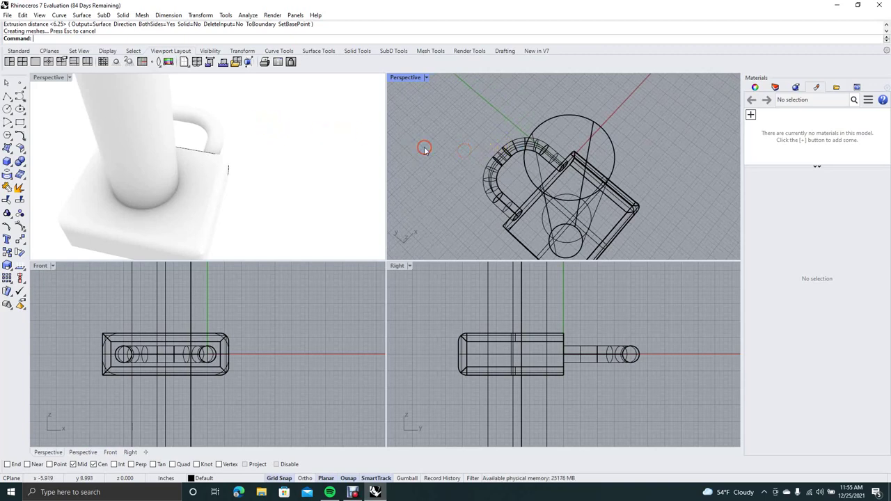
click(39, 15)
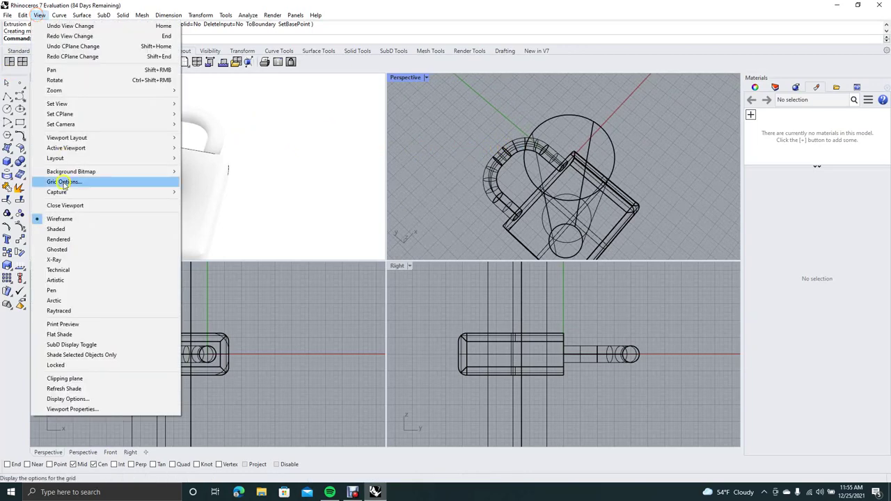
click(63, 229)
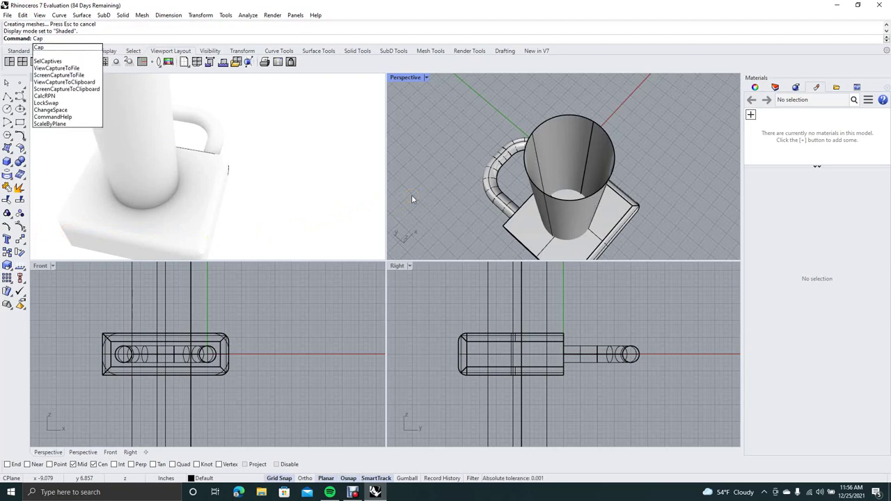
Cap both open ends of the extruded cylinder.
key(Return)
click(617, 170)
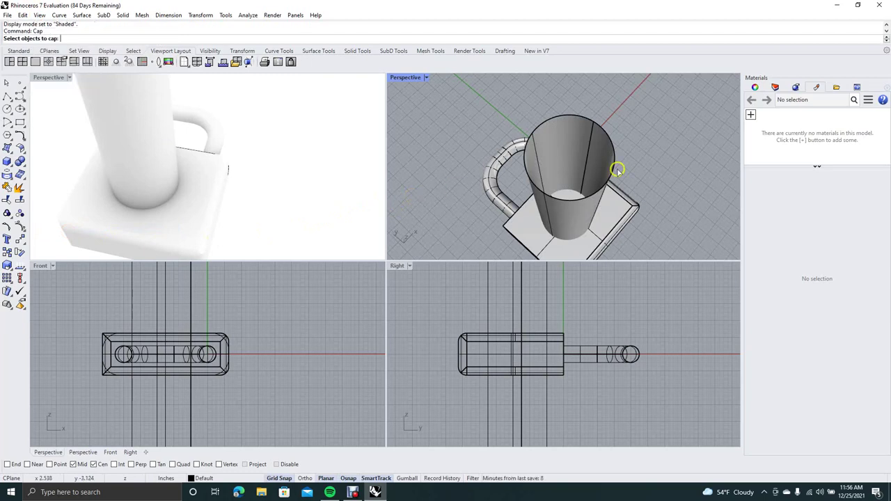
click(555, 119)
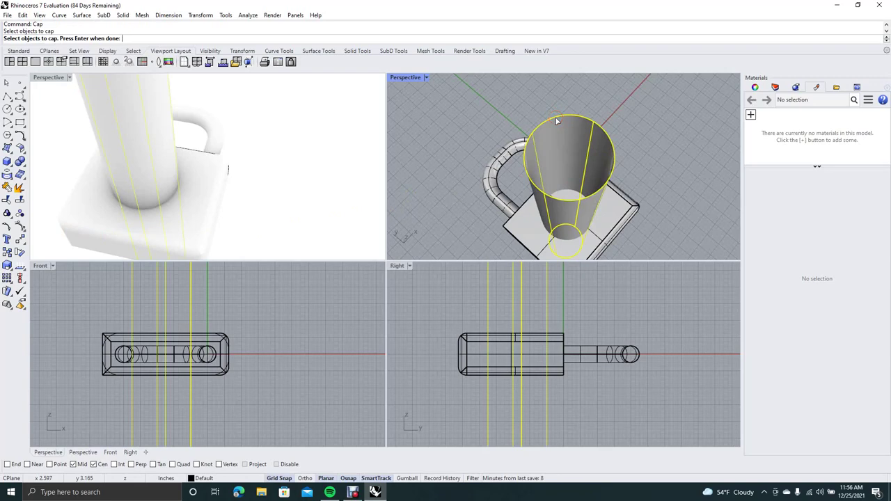
key(Return)
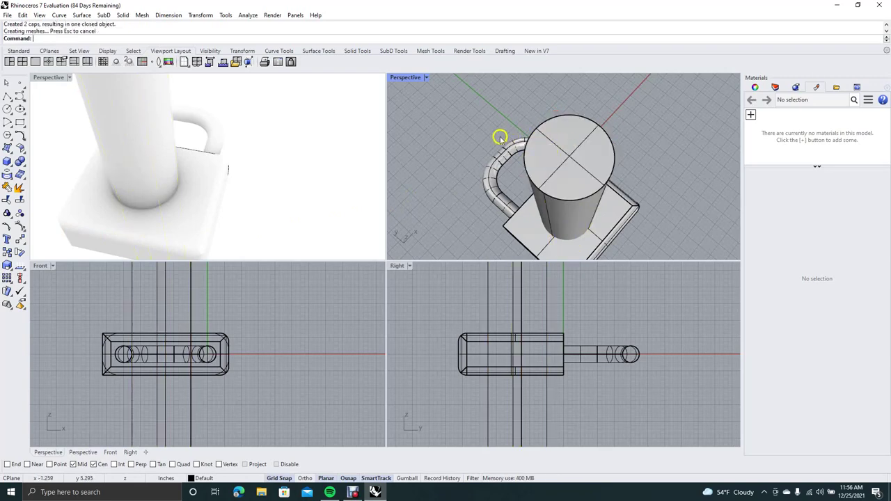
right_drag(461, 126, 503, 120)
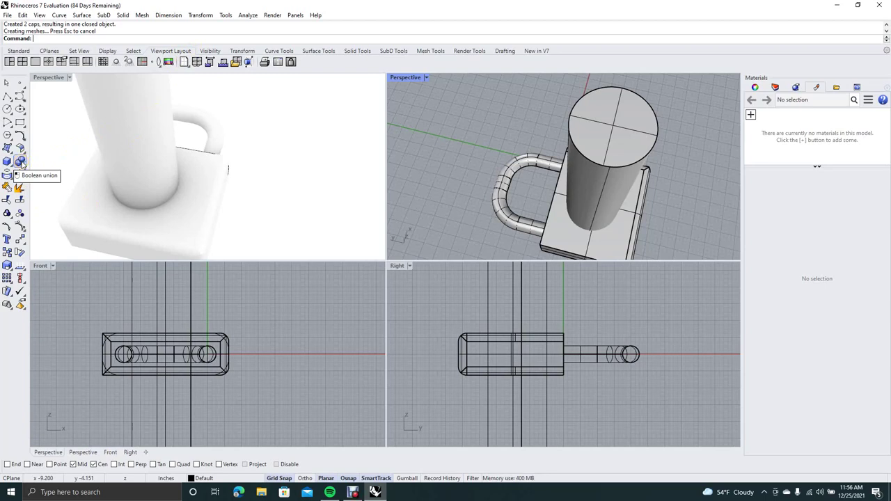
Subtract the capped cylinder from the padlock body with BooleanDifference, keeping DeleteInput set to Yes.
drag(21, 163, 49, 167)
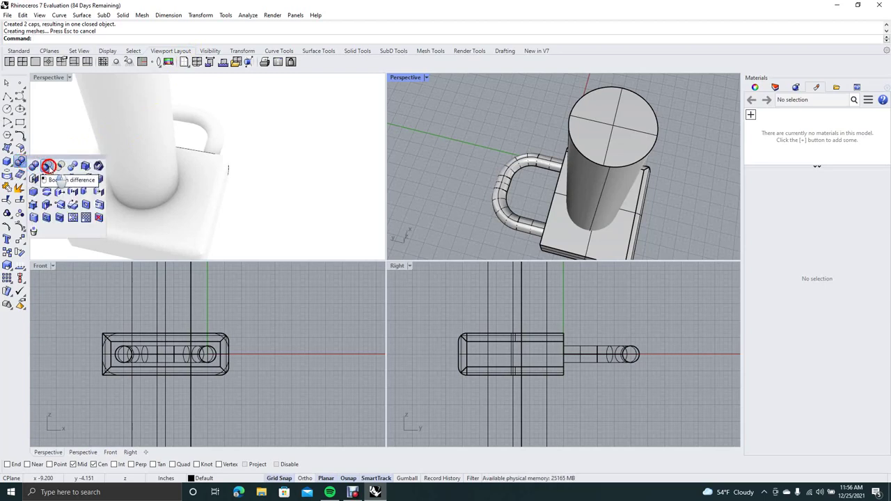
click(48, 167)
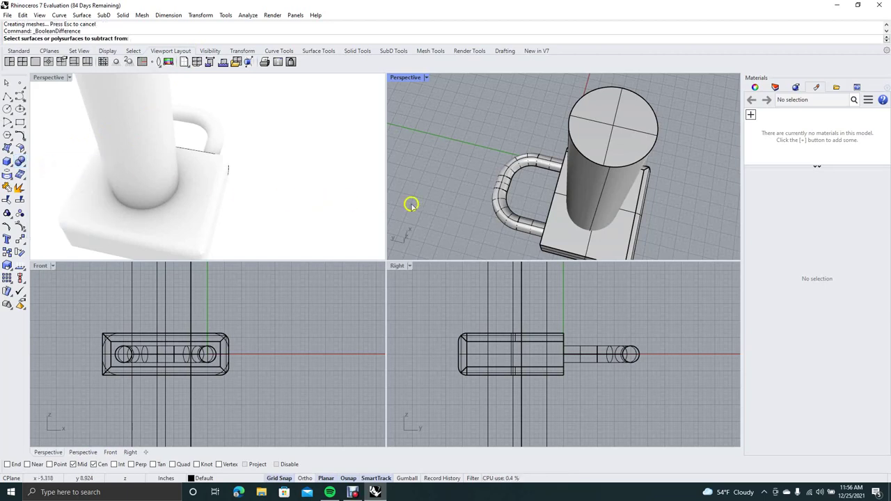
click(560, 217)
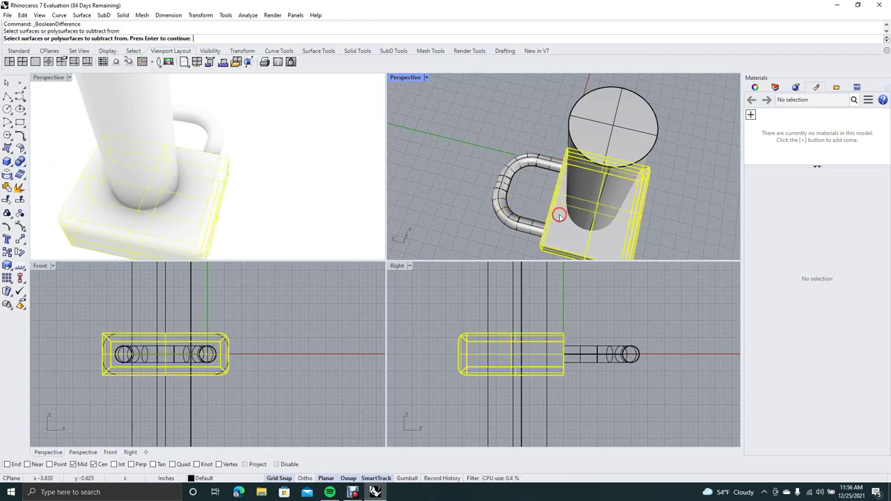
right_click(559, 217)
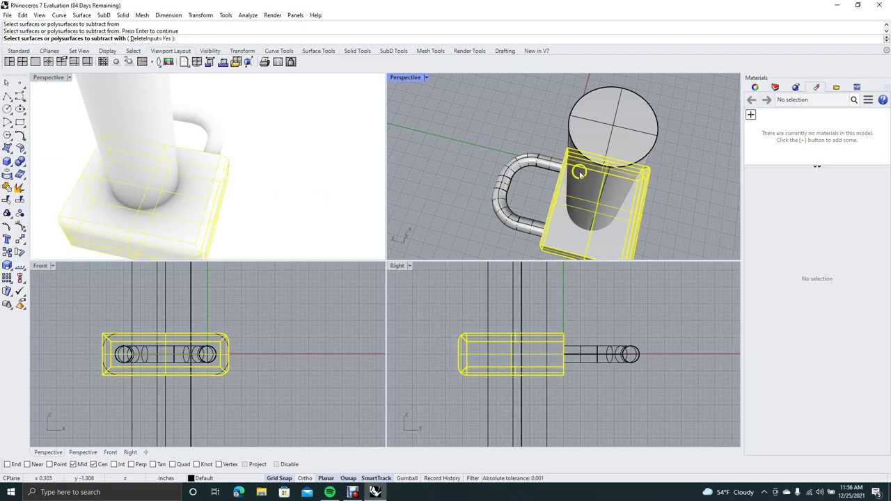
click(577, 144)
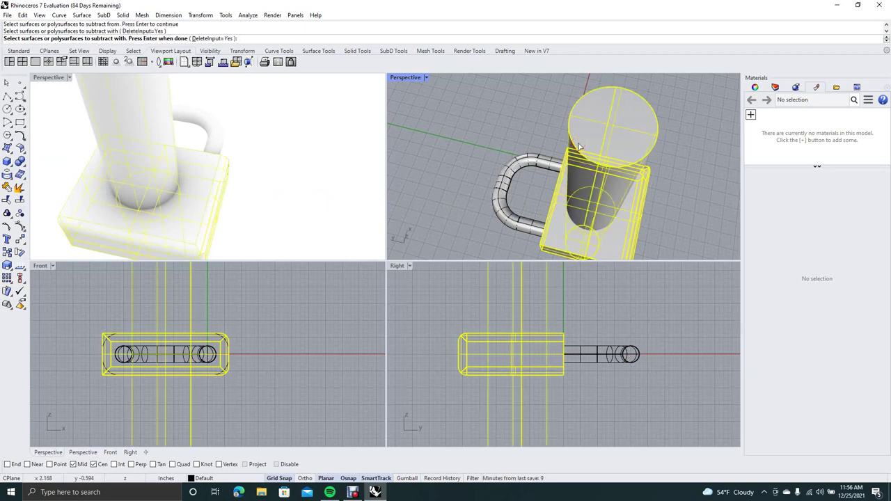
right_click(579, 146)
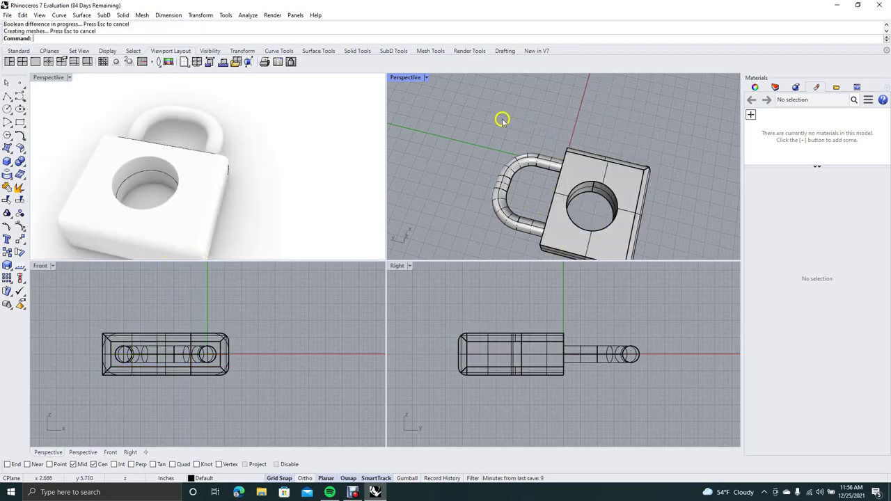
Fillet the upper and lower edges of the body's remaining sharp side with FilletEdge at a 0.5-inch radius.
right_drag(502, 118, 446, 251)
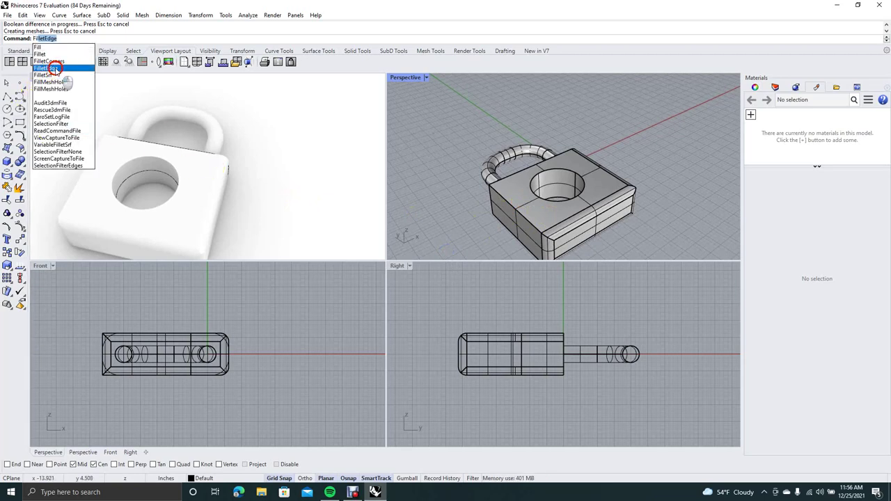
click(55, 68)
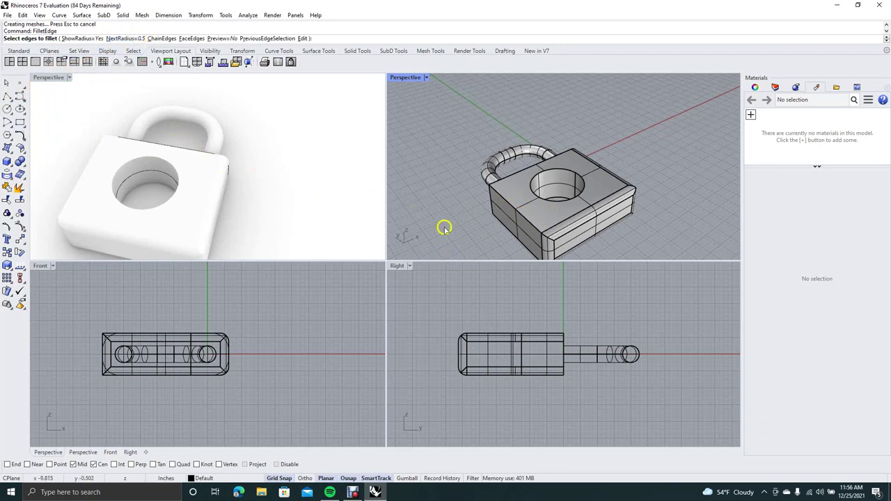
click(509, 203)
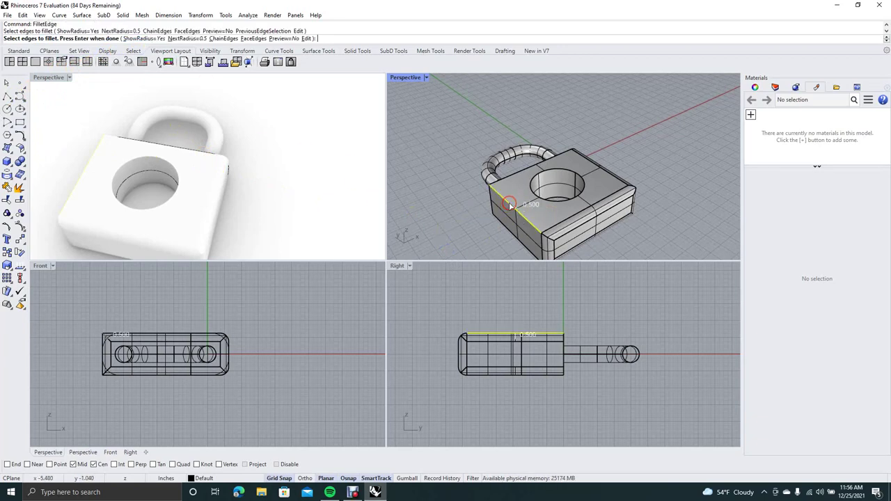
click(502, 225)
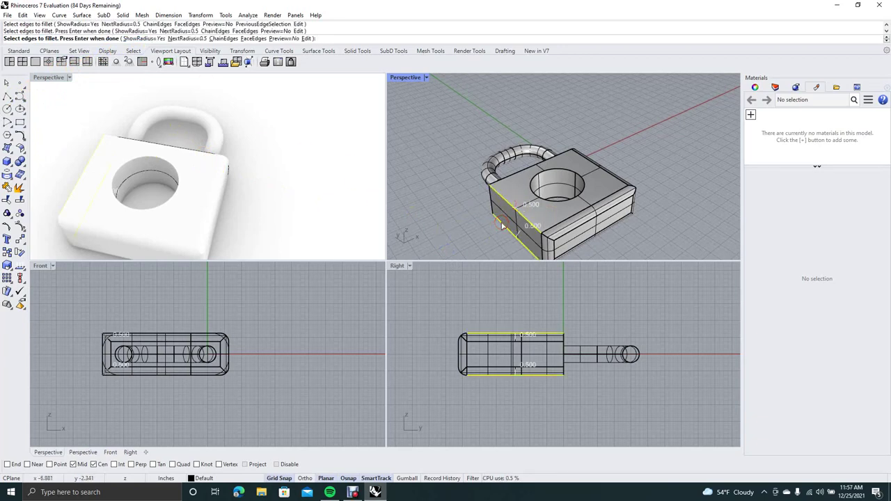
key(Return)
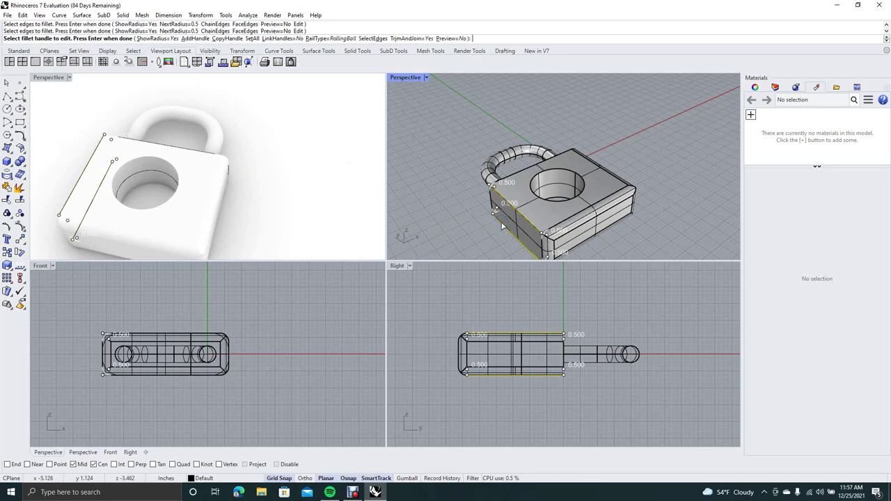
key(Return)
Switch the shaded Perspective viewport to the Rendered display mode.
right_drag(451, 169, 392, 81)
click(448, 127)
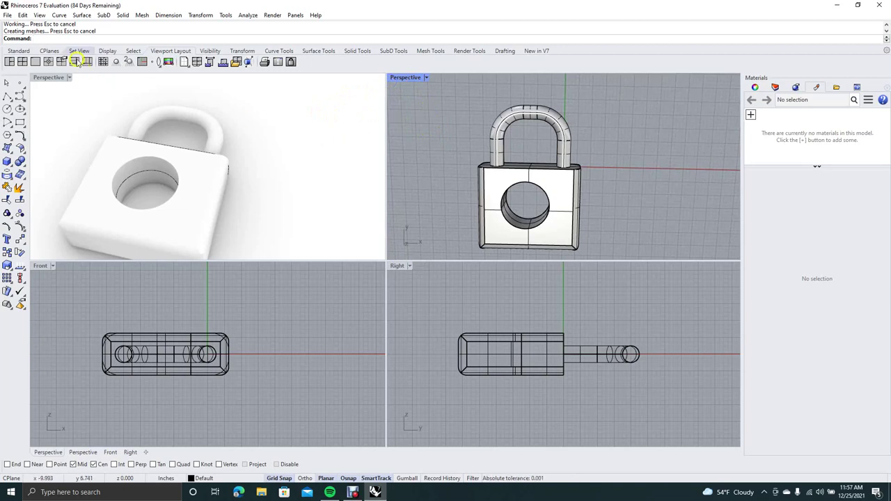
click(40, 15)
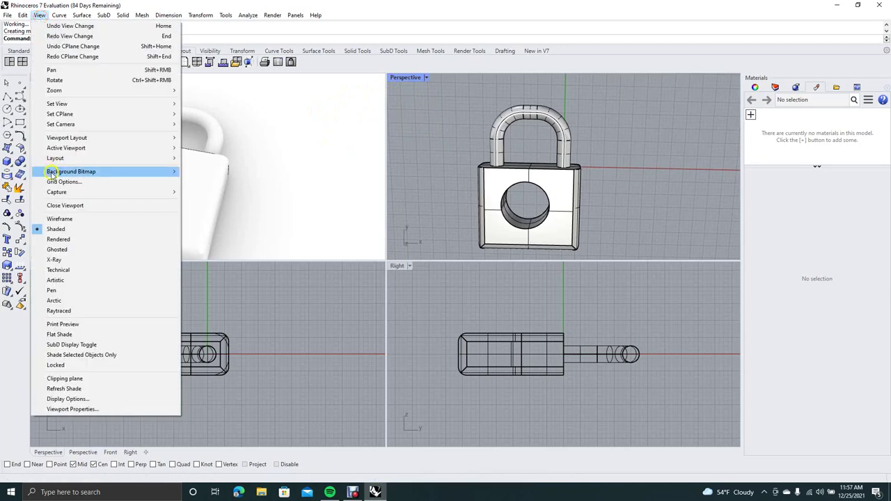
click(65, 240)
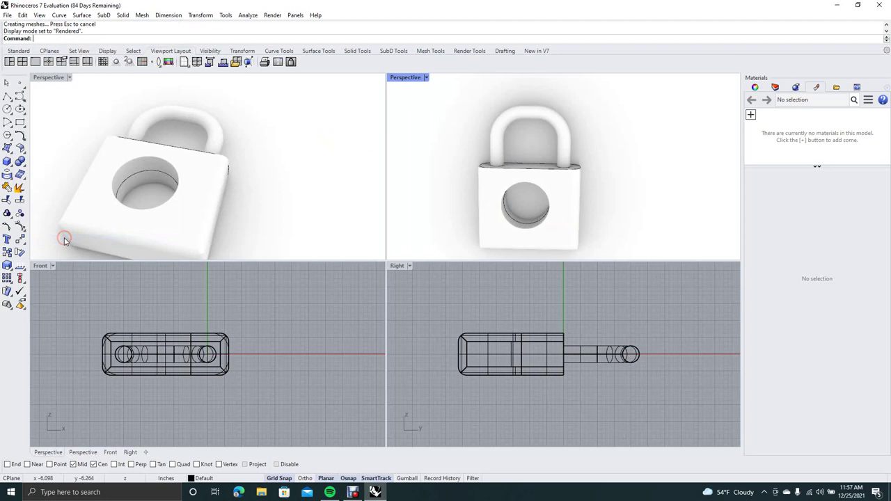
right_drag(605, 153, 617, 170)
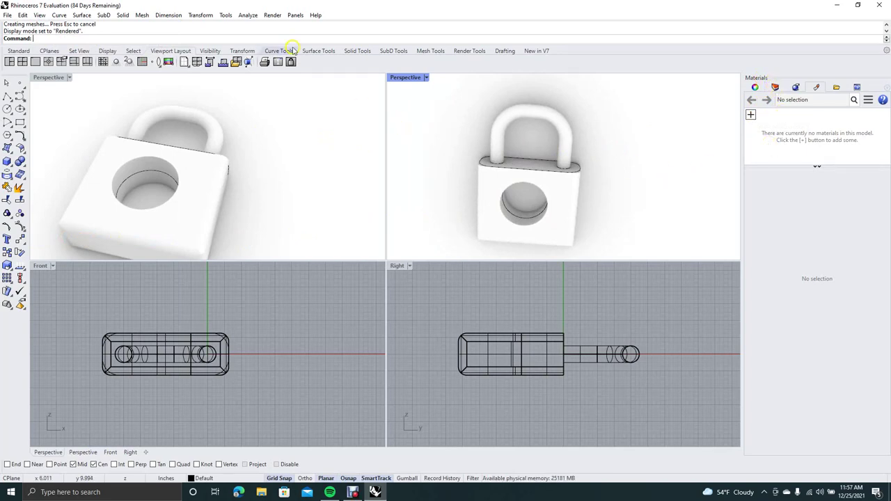
Import Satin Berry Anodized Aluminum from the material library's Metal/Satin folder and apply it to the padlock body.
click(296, 16)
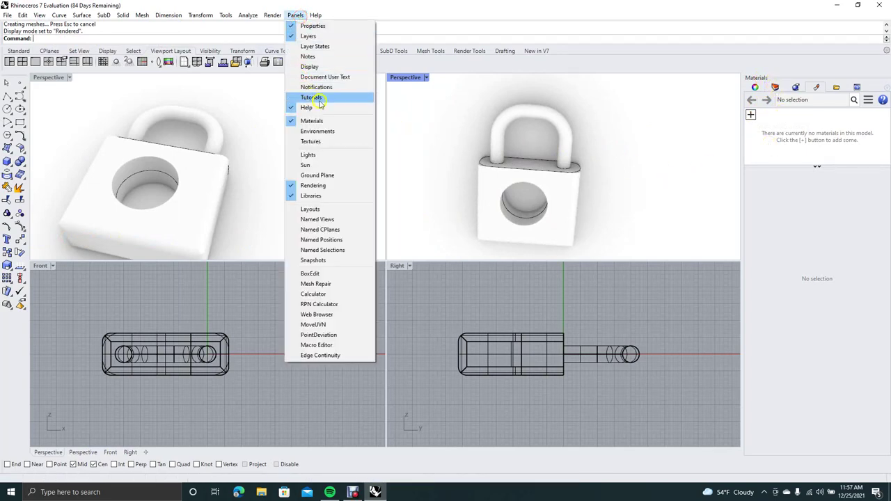
click(381, 9)
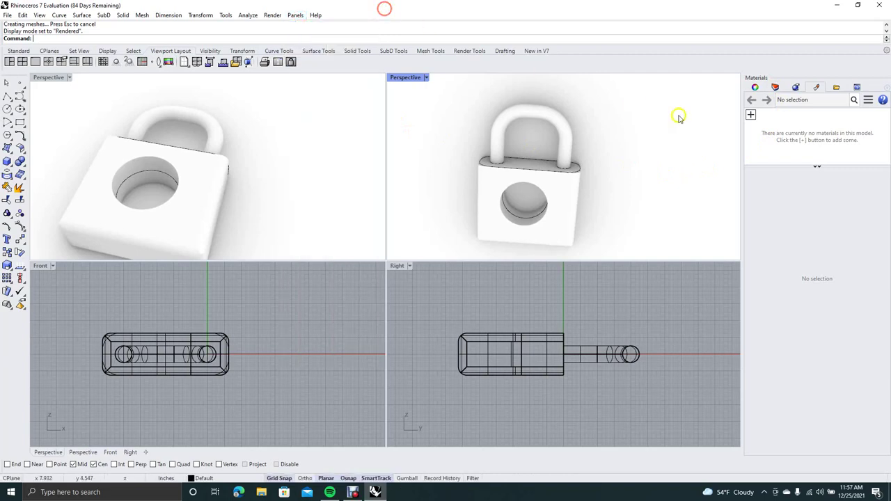
click(752, 115)
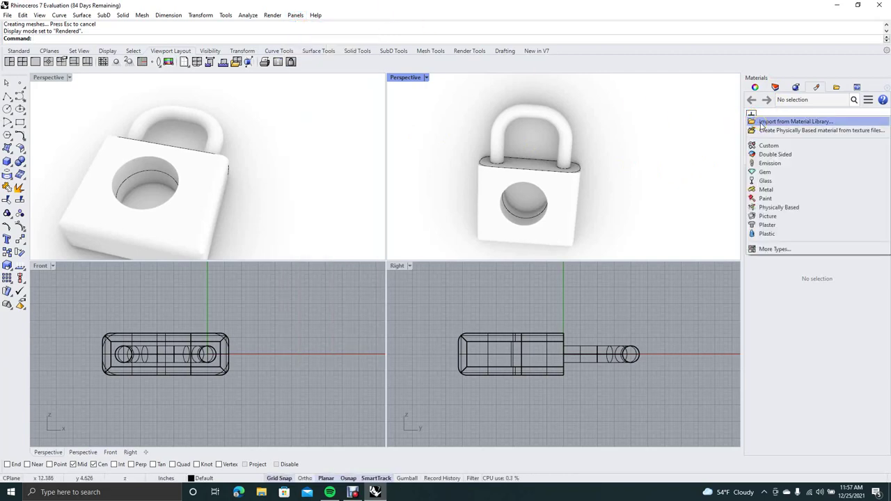
click(763, 122)
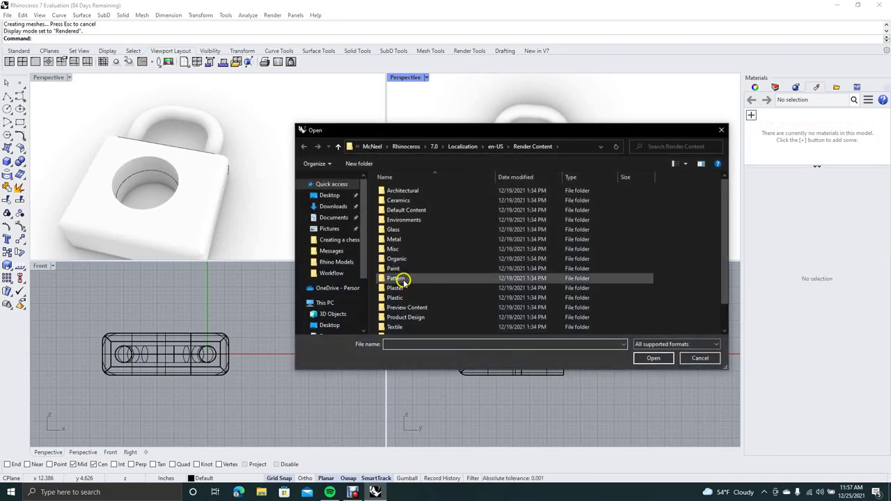
click(397, 240)
double_click(397, 241)
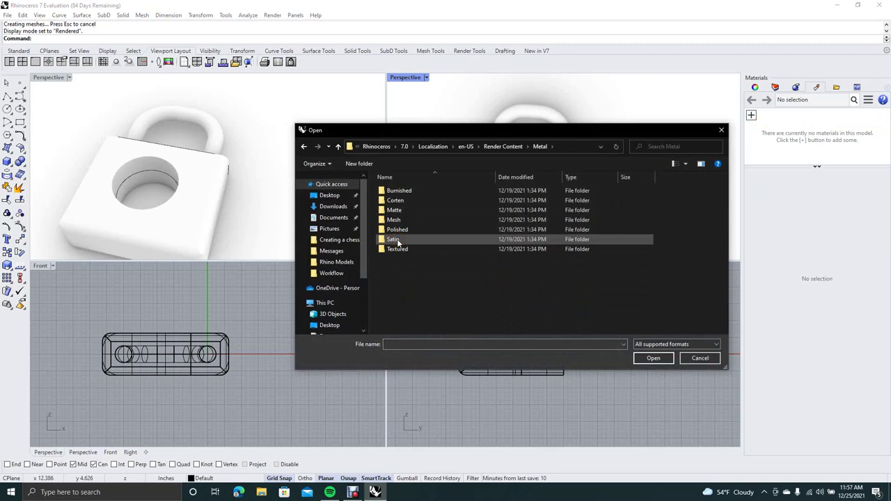
double_click(394, 239)
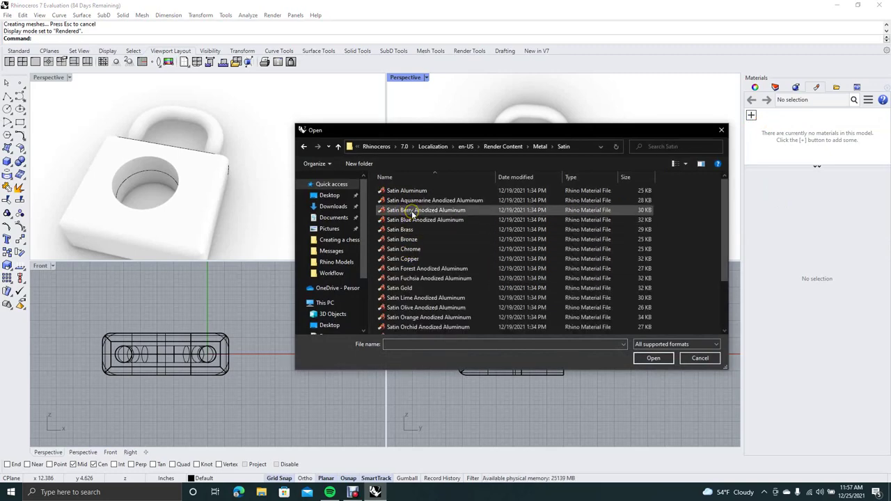
double_click(412, 212)
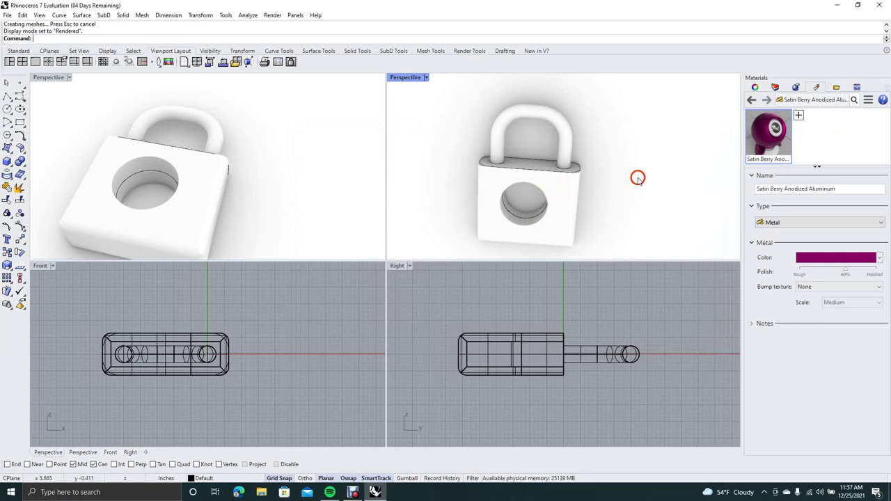
drag(769, 133, 572, 193)
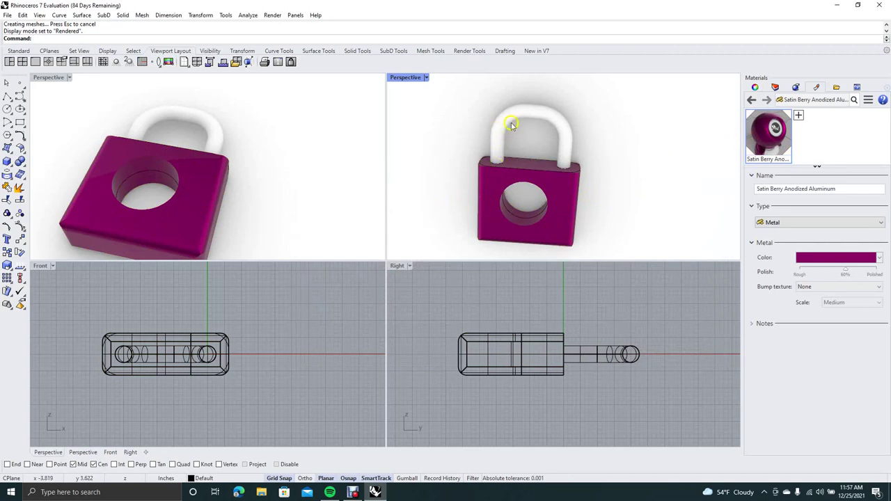
Import Satin Copper from the material library's Metal/Satin folder and apply it to the shackle.
click(825, 127)
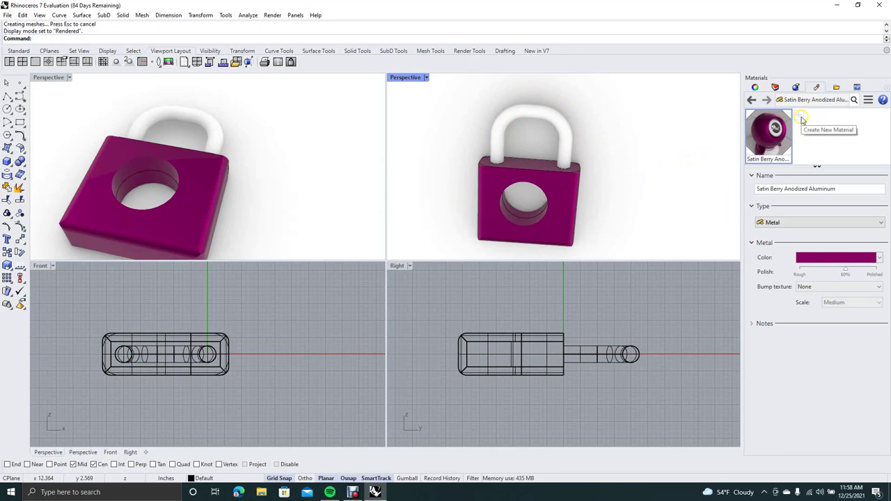
click(799, 115)
click(785, 124)
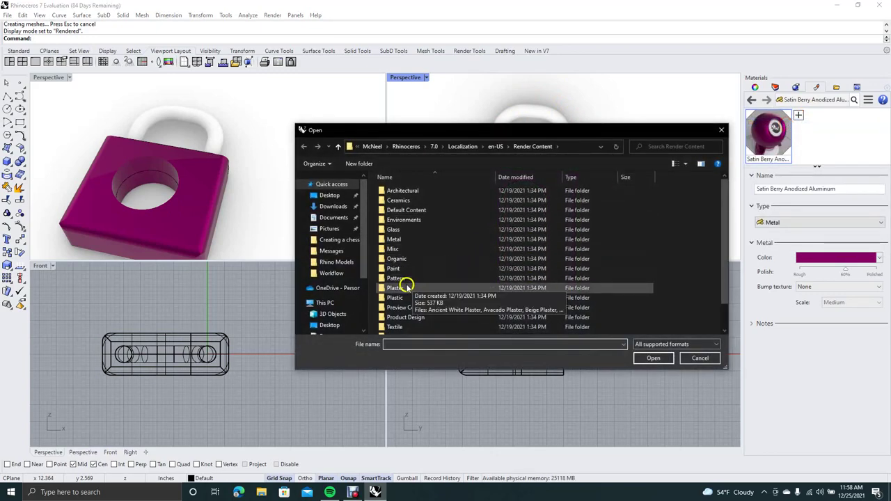
double_click(396, 240)
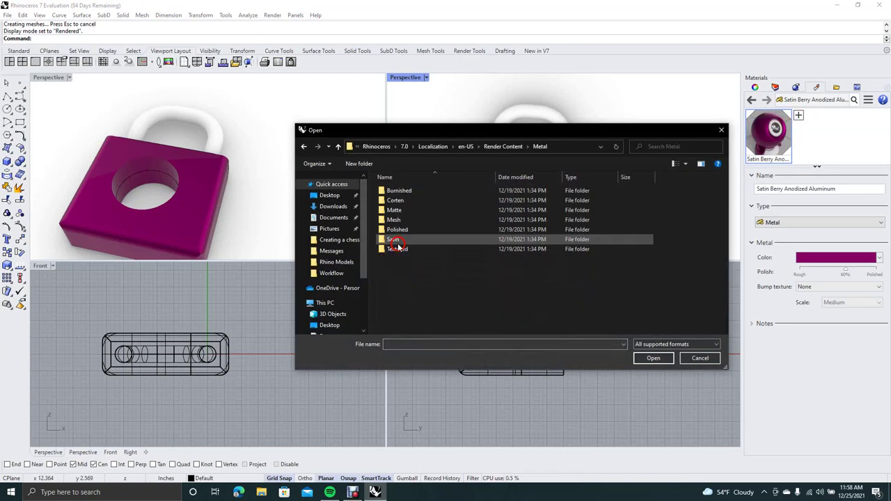
double_click(396, 240)
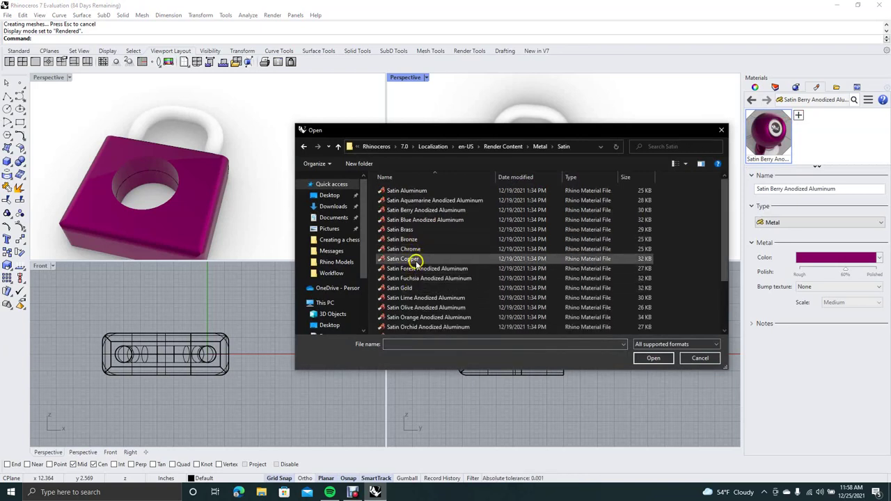
double_click(416, 261)
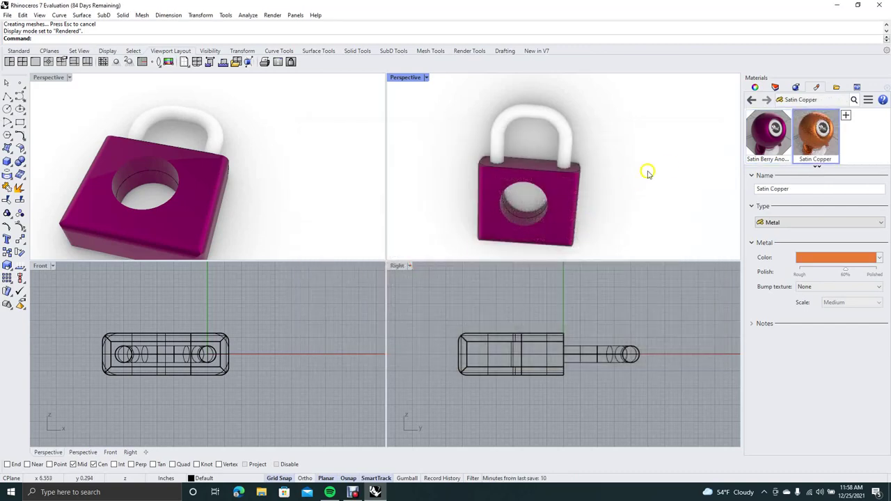
drag(816, 136, 568, 142)
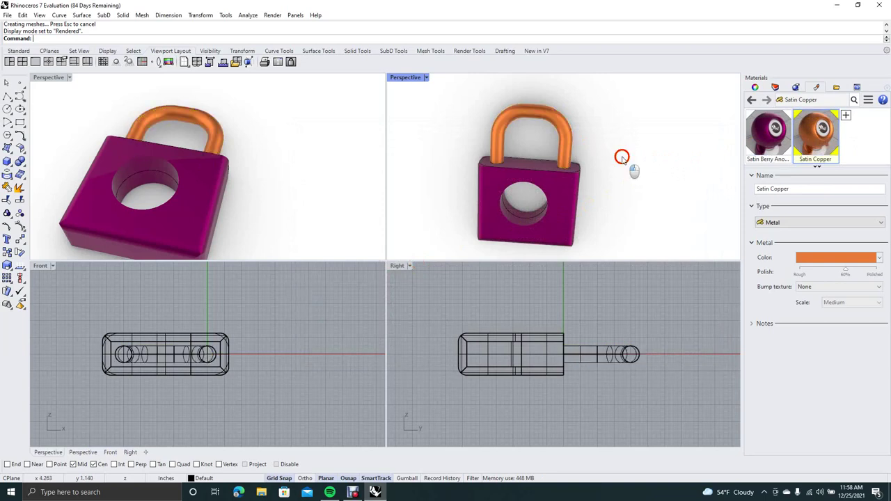
Maximize the Perspective viewport that shows the padlock at an angle.
mouse_move(621, 123)
right_down()
mouse_move(623, 91)
mouse_move(629, 257)
mouse_move(629, 126)
mouse_move(619, 131)
mouse_move(585, 111)
mouse_move(628, 134)
right_up()
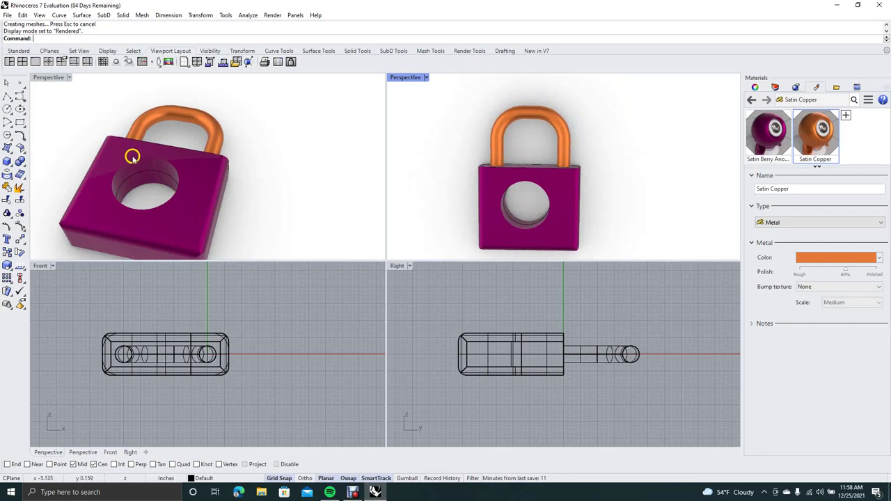
click(72, 128)
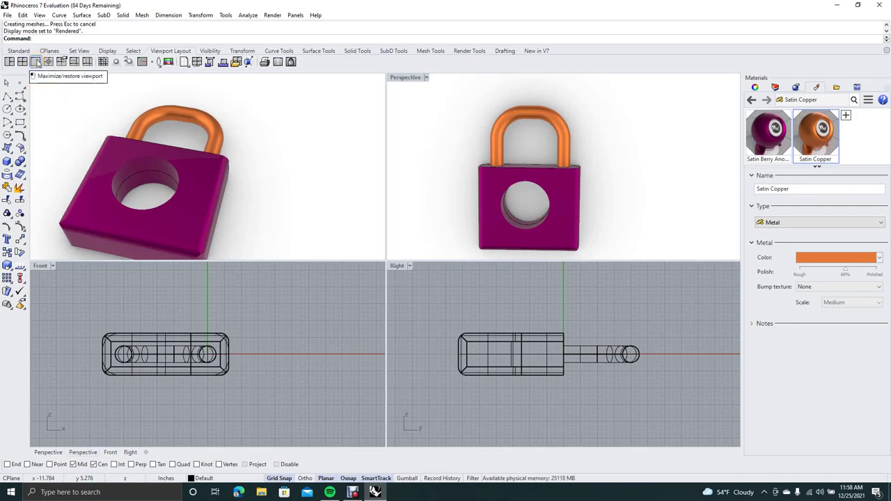
click(36, 63)
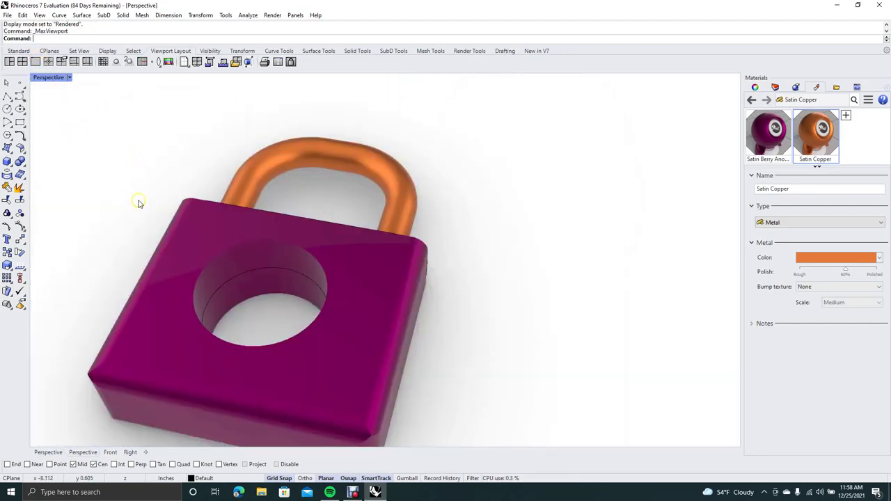
Select all objects and move the whole padlock closer to the centre of the maximized view, then deselect everything.
key(ctrl+a)
drag(201, 295, 268, 248)
click(179, 200)
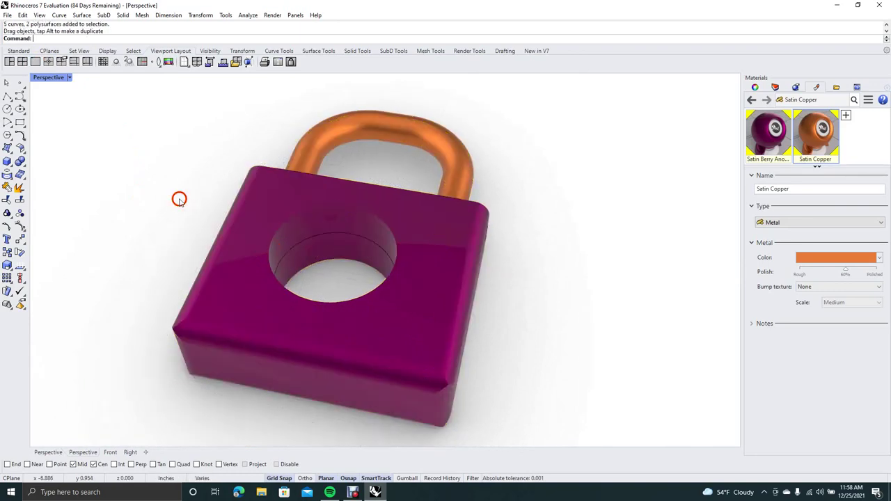
mouse_move(170, 189)
right_down()
mouse_move(188, 328)
mouse_move(236, 201)
mouse_move(169, 76)
mouse_move(161, 135)
mouse_move(176, 202)
right_up()
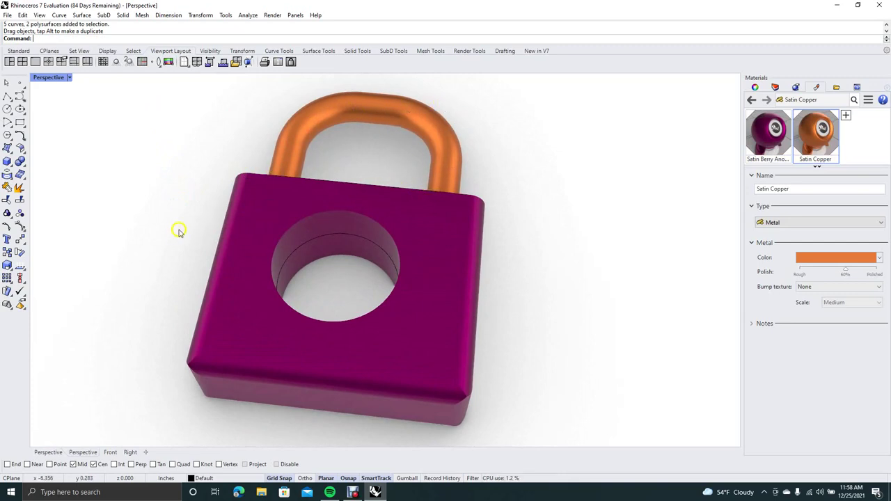
mouse_move(174, 231)
right_down()
mouse_move(185, 214)
mouse_move(177, 229)
right_up()
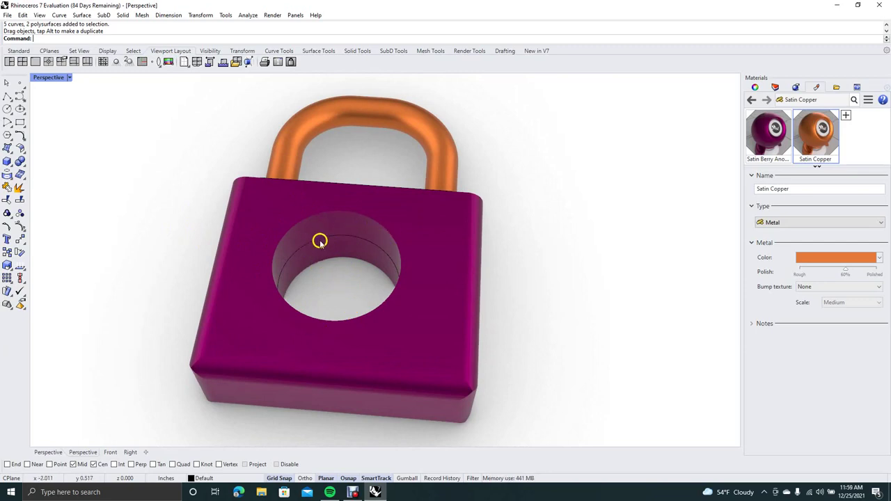
click(254, 220)
click(253, 220)
right_drag(187, 269, 188, 302)
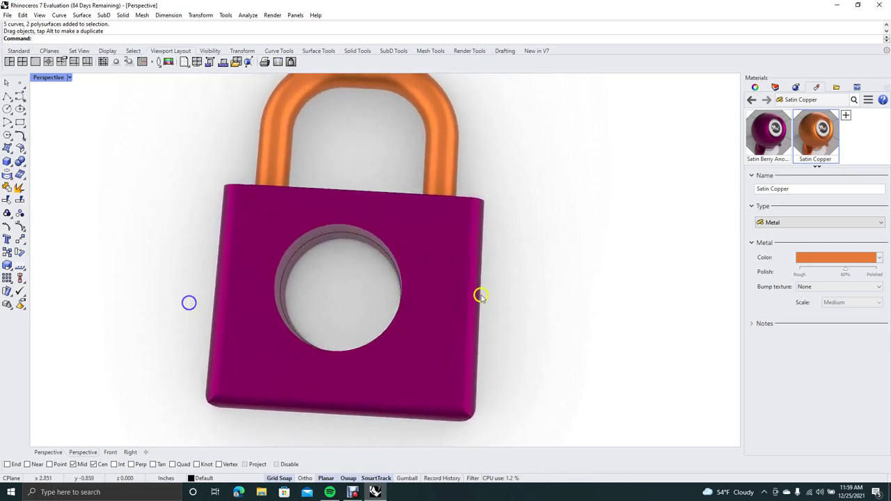